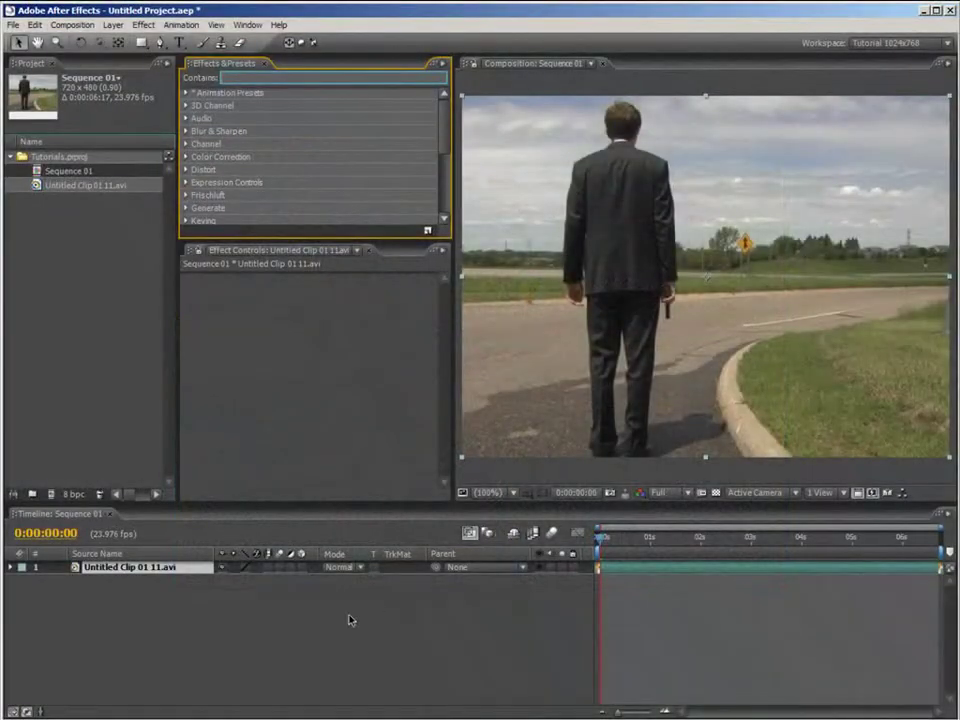
Deselect the clip layer and step the current time through frame 6 to 0:00:00:12.
{"action": "left_click", "coordinate": [349, 621]}
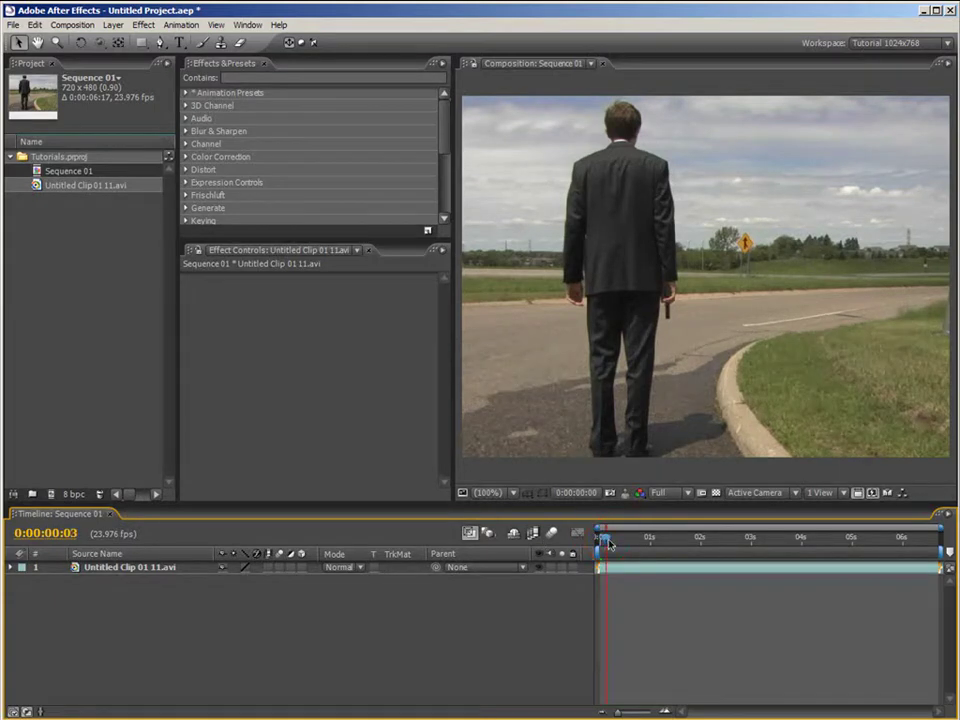
{"action": "left_click", "coordinate": [614, 540]}
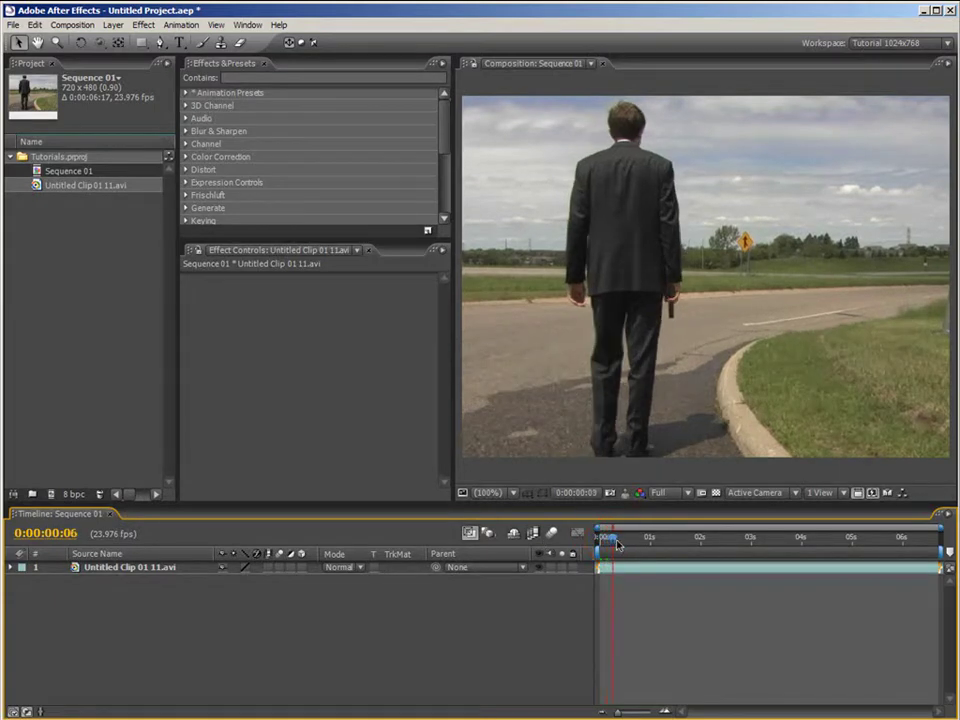
{"action": "left_click", "coordinate": [624, 540]}
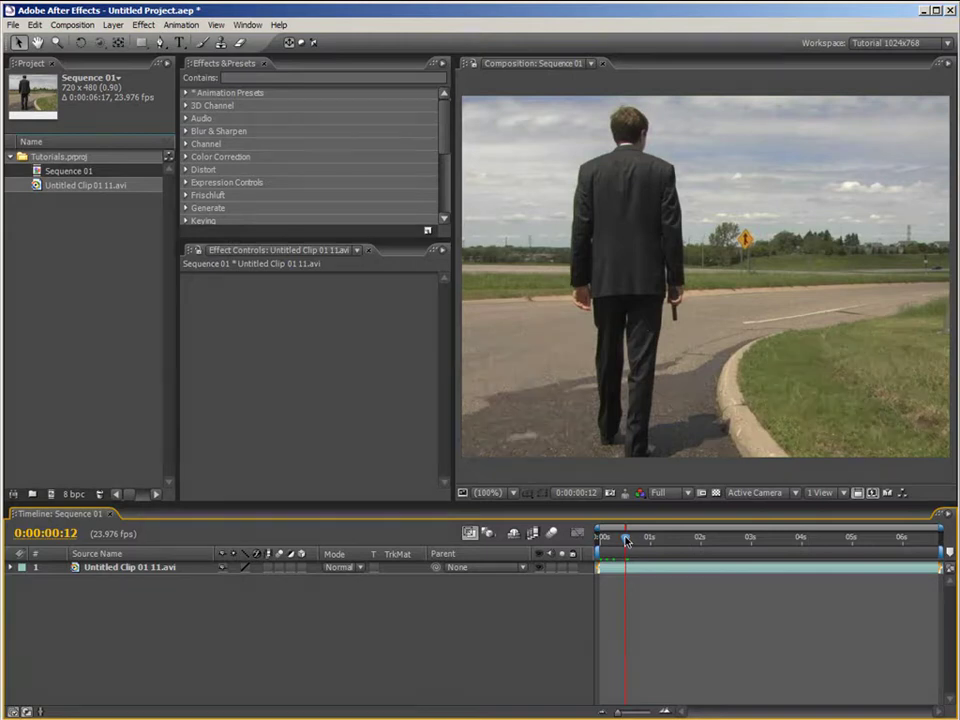
Return to the clip's start and apply the Levels effect to the road clip.
{"action": "left_click_drag", "start_coordinate": [626, 540], "coordinate": [531, 538]}
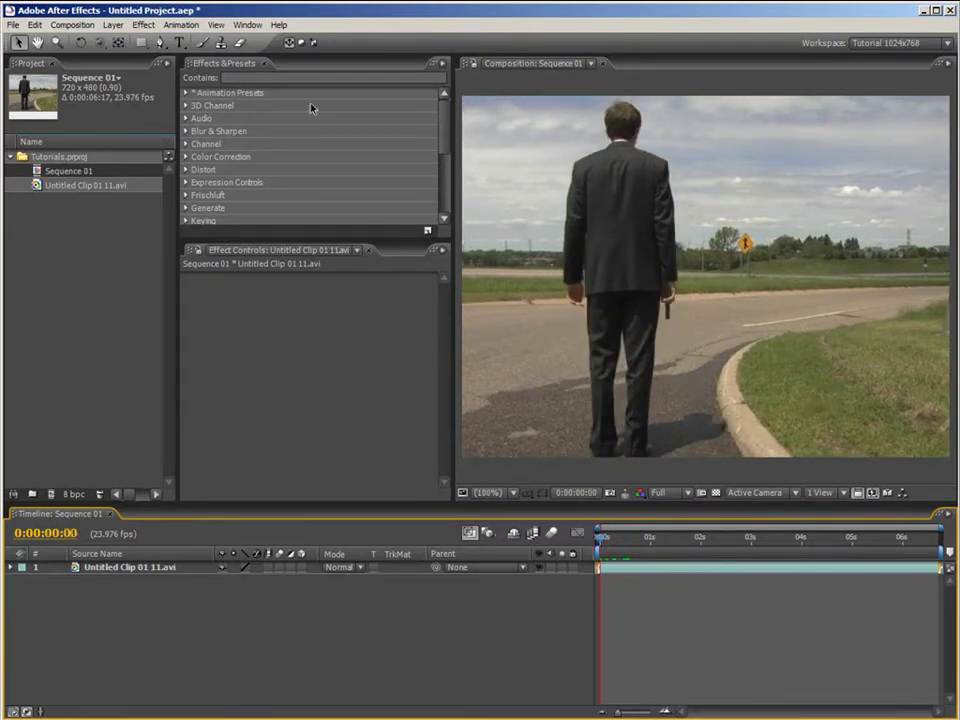
{"action": "left_click", "coordinate": [268, 77]}
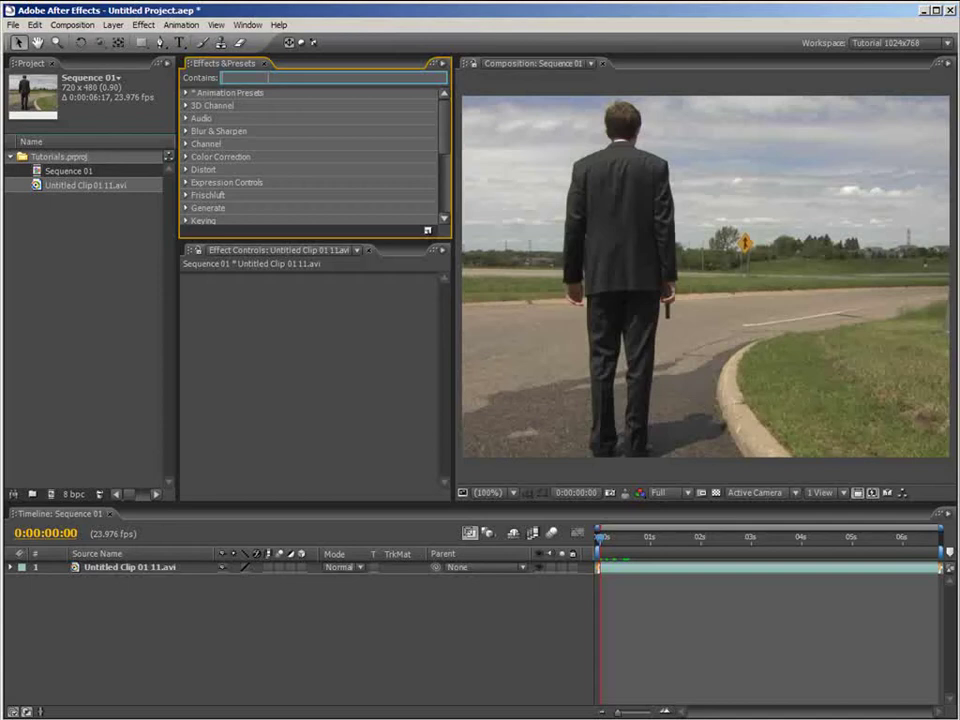
{"action": "type", "text": "eevels"}
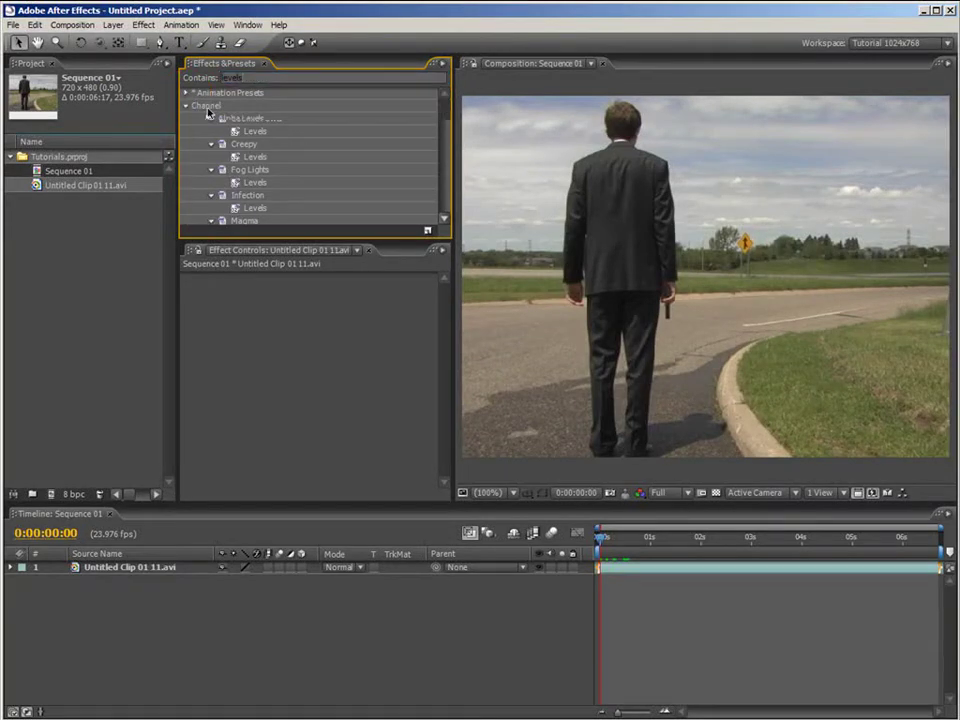
{"action": "left_click", "coordinate": [226, 158]}
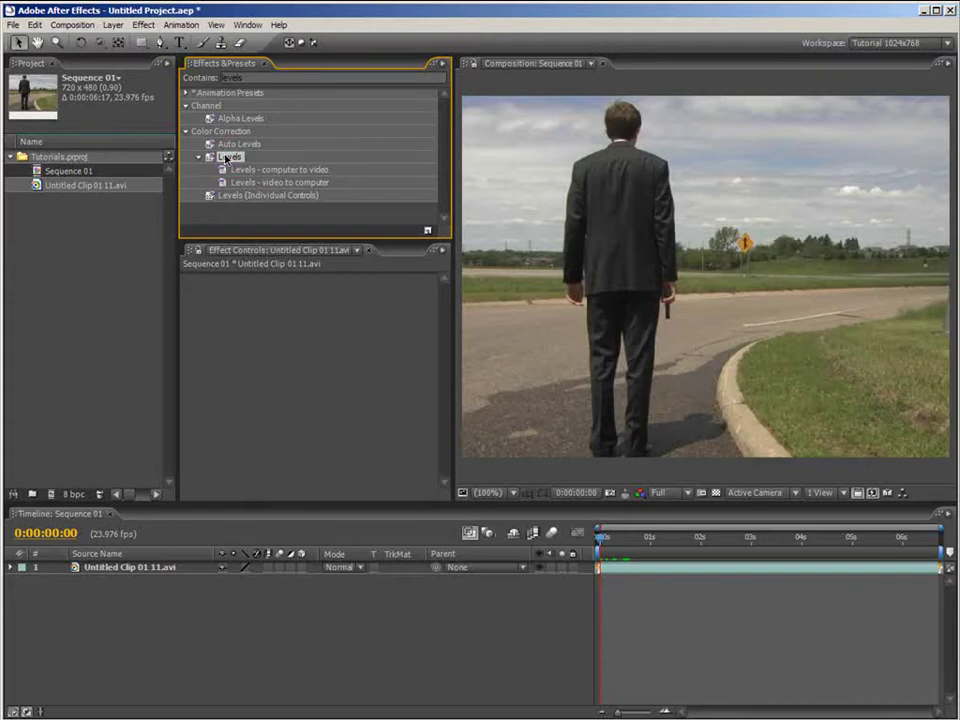
{"action": "left_click_drag", "start_coordinate": [226, 158], "coordinate": [265, 300]}
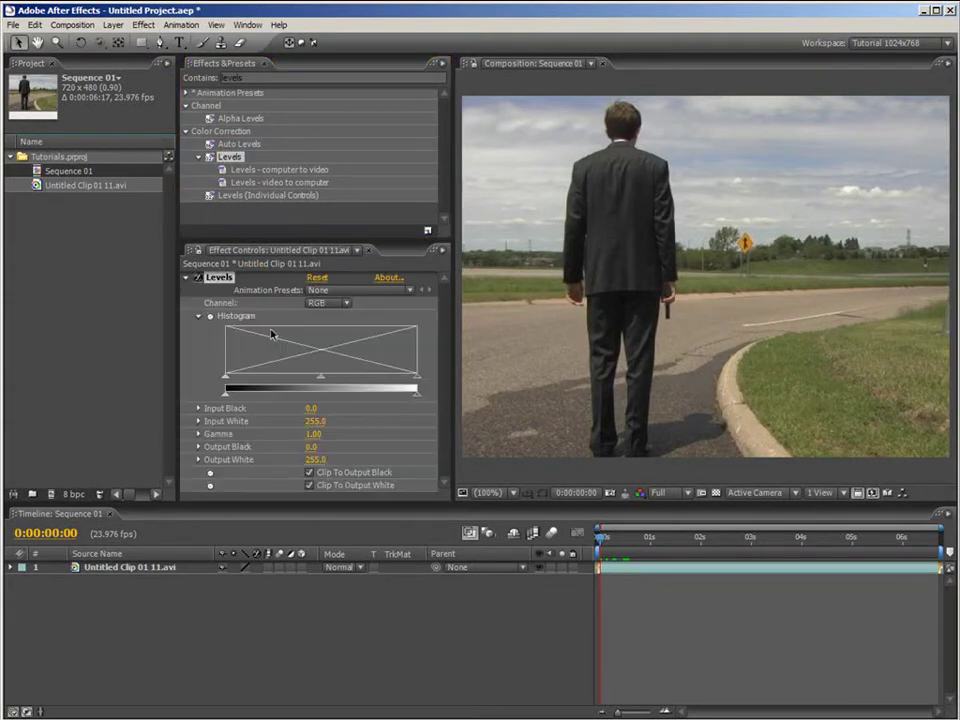
Set Levels Input White to 217 and Input Black to 12.
{"action": "left_click", "coordinate": [272, 335]}
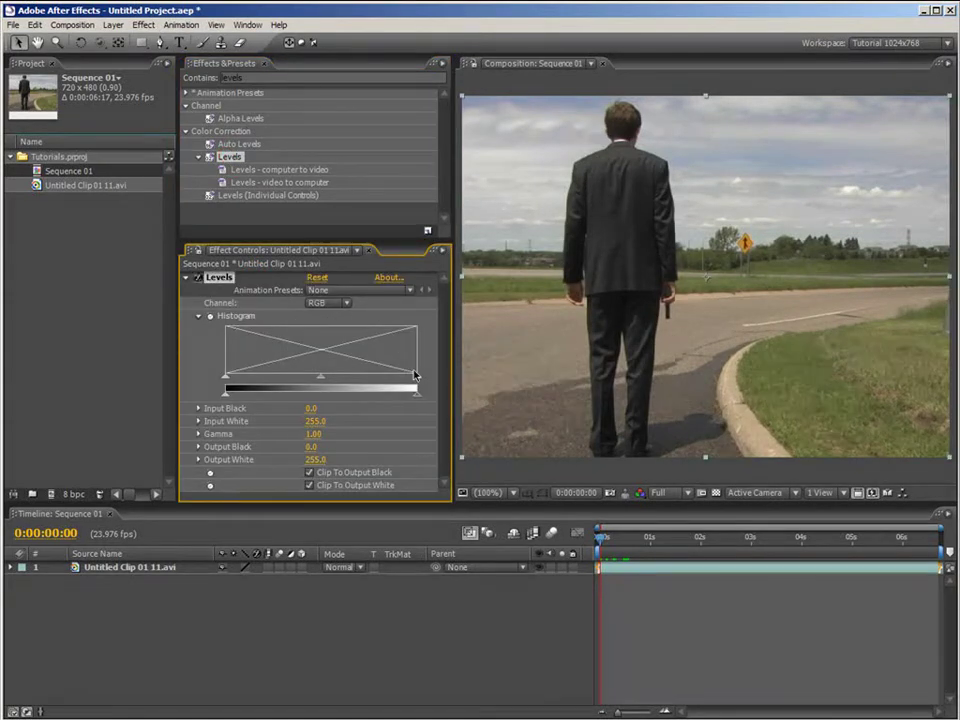
{"action": "left_click_drag", "start_coordinate": [414, 376], "coordinate": [389, 380]}
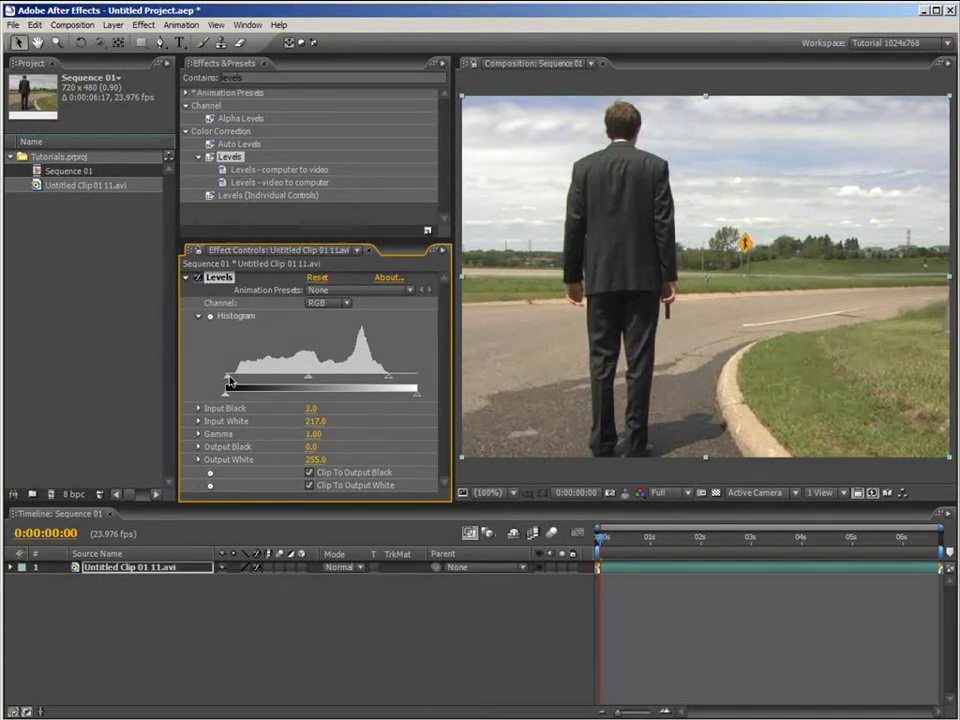
{"action": "left_click_drag", "start_coordinate": [227, 381], "coordinate": [235, 379]}
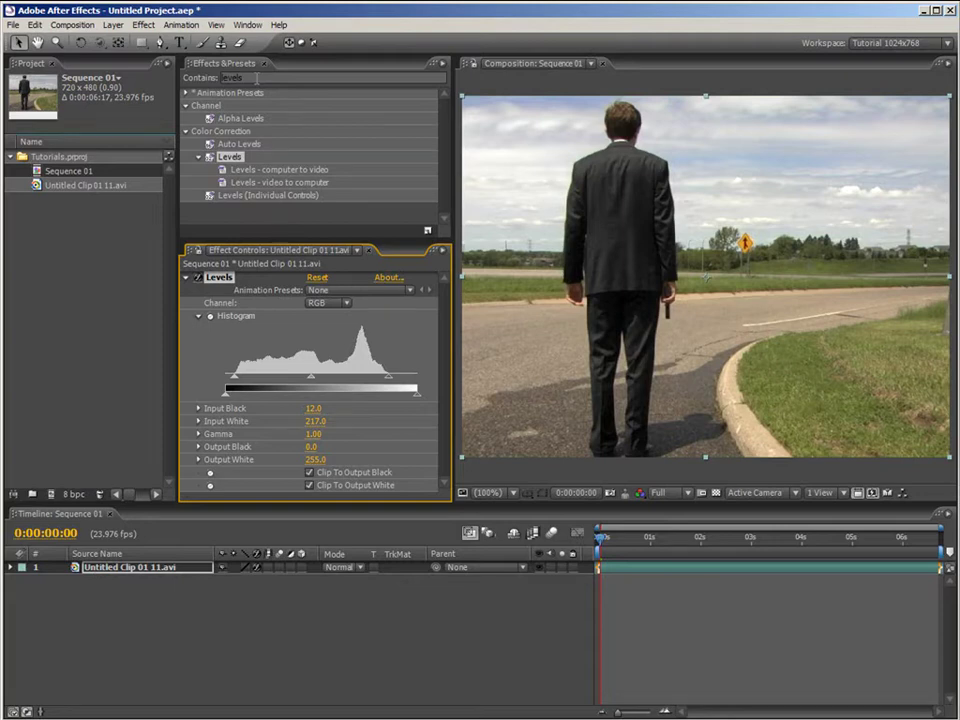
Apply Curves to the road clip and bend its RGB curve into a contrast-boosting S-shape.
{"action": "double_click", "coordinate": [257, 78]}
{"action": "type", "text": "cur"}
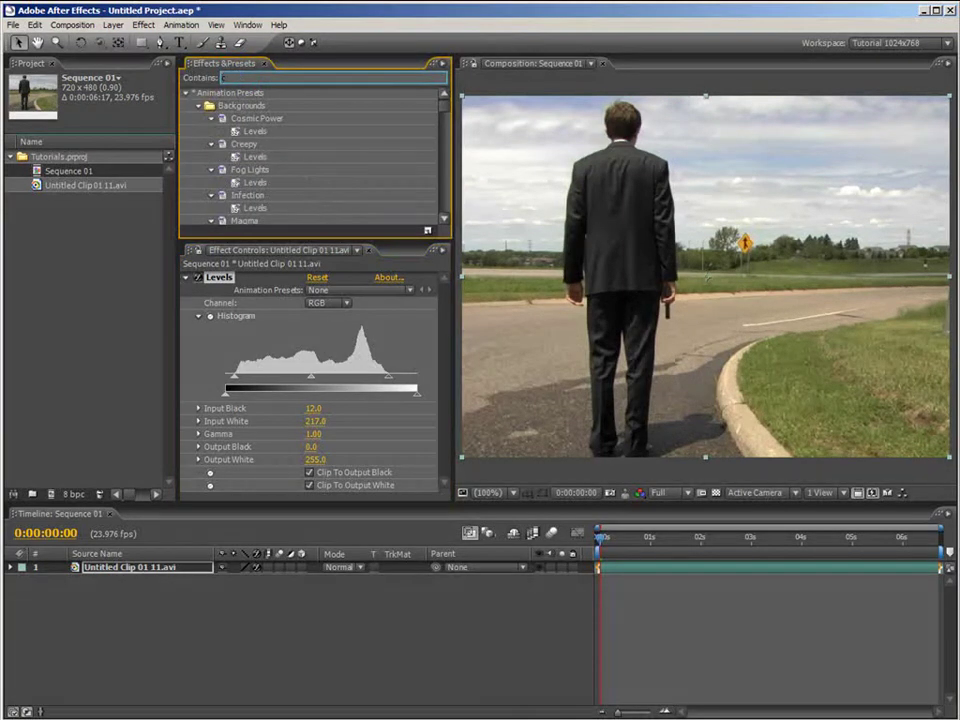
{"action": "left_click", "coordinate": [189, 93]}
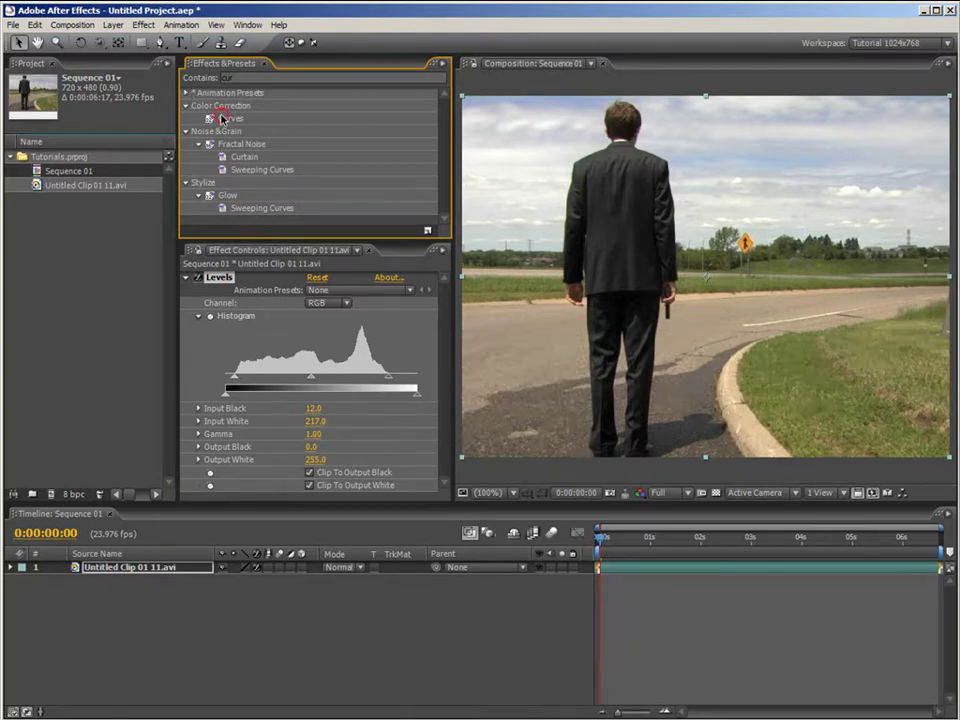
{"action": "left_click_drag", "start_coordinate": [224, 118], "coordinate": [293, 432]}
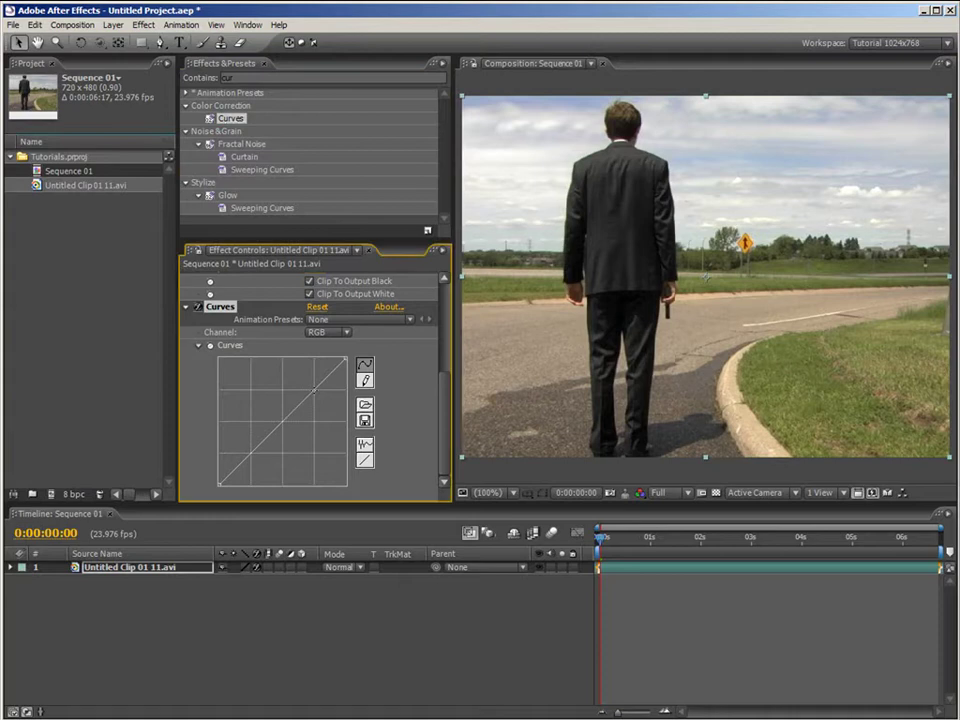
{"action": "left_click_drag", "start_coordinate": [314, 390], "coordinate": [308, 385]}
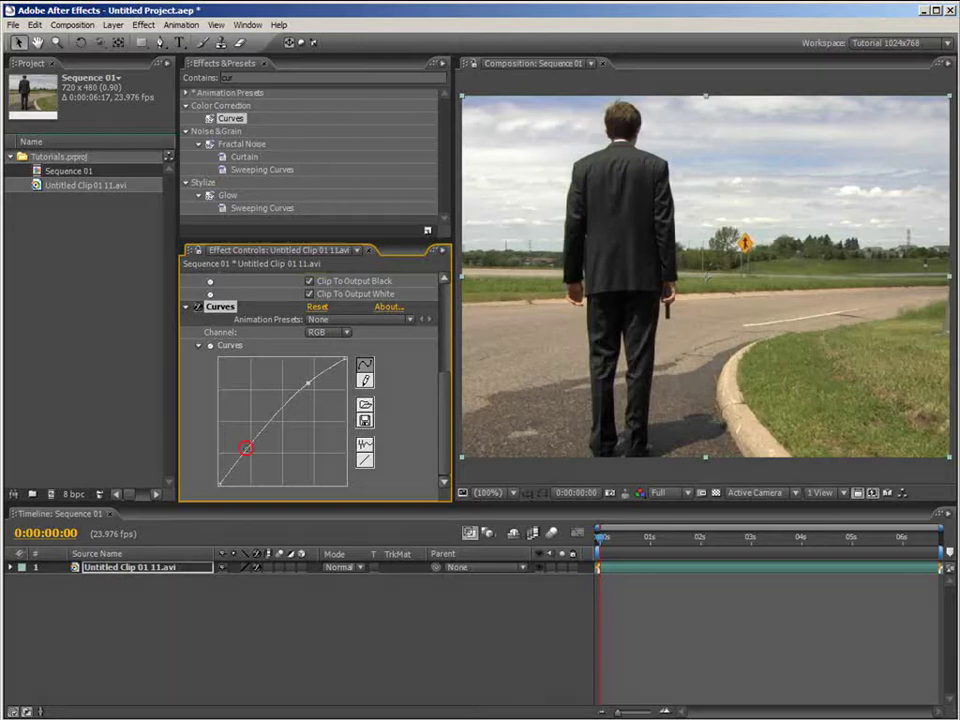
{"action": "left_click_drag", "start_coordinate": [244, 446], "coordinate": [257, 461]}
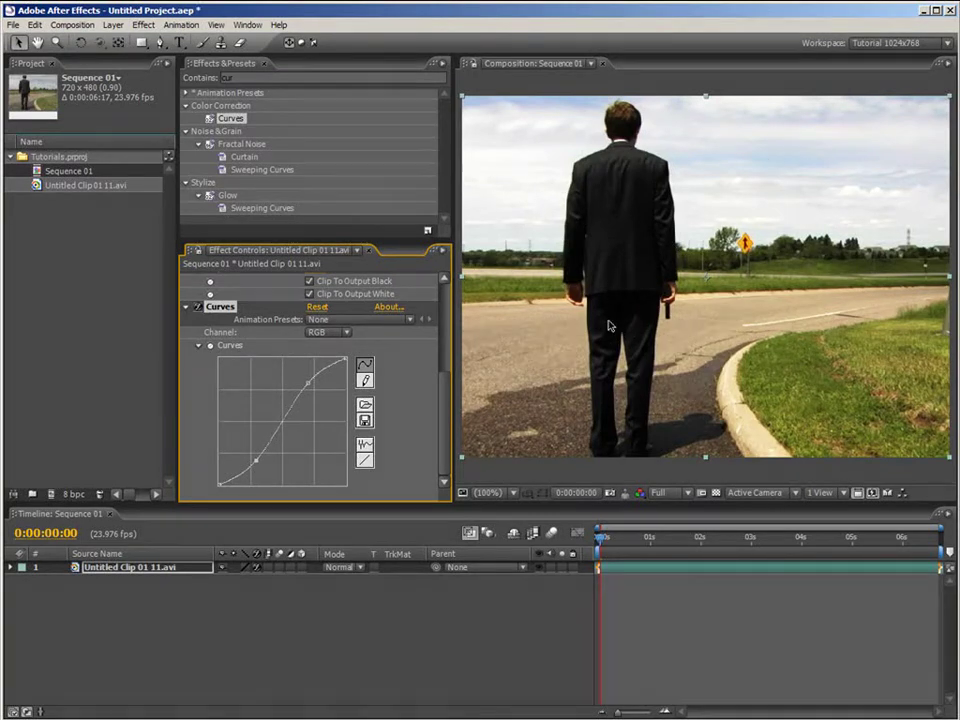
Add an adjustment layer above the clip and apply Box Blur to it.
{"action": "left_click", "coordinate": [113, 24]}
{"action": "mouse_move", "coordinate": [180, 40]}
{"action": "left_click", "coordinate": [330, 103]}
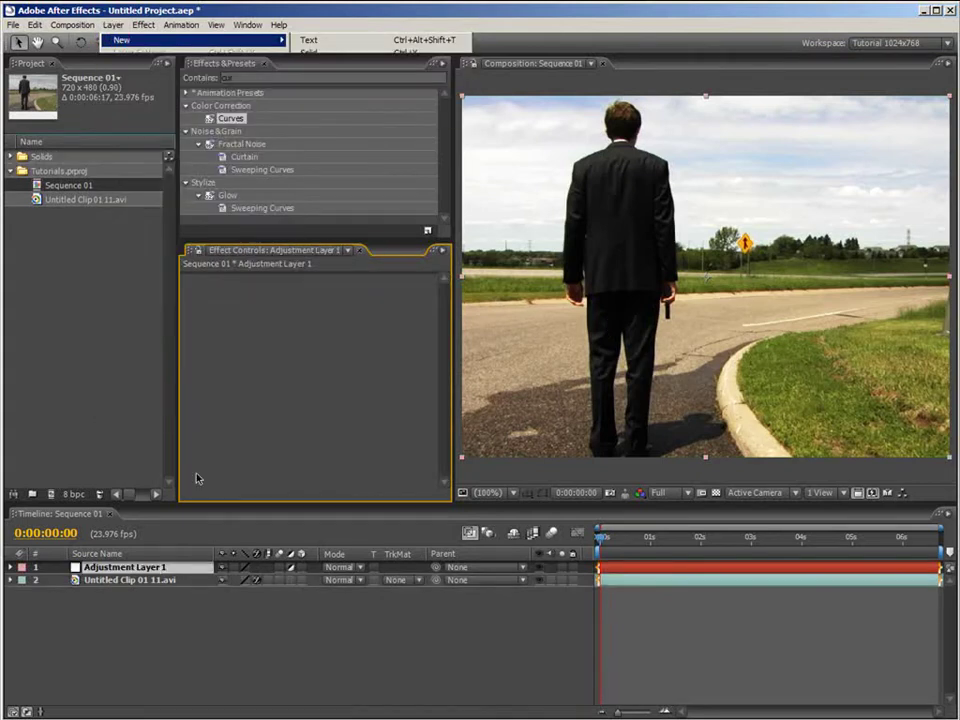
{"action": "left_click", "coordinate": [230, 77]}
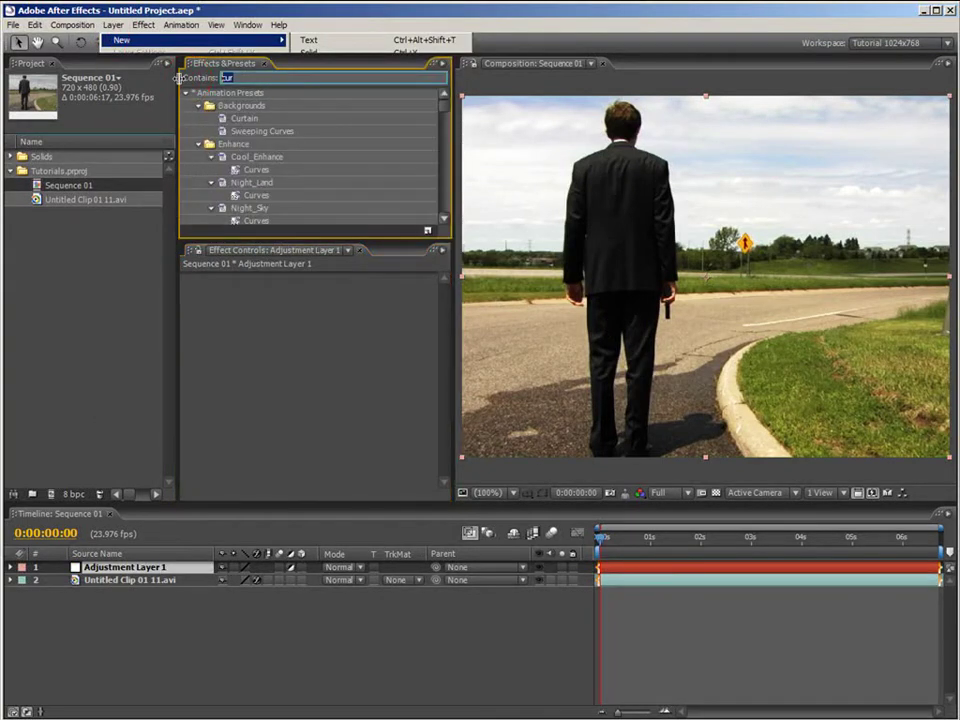
{"action": "type", "text": "box"}
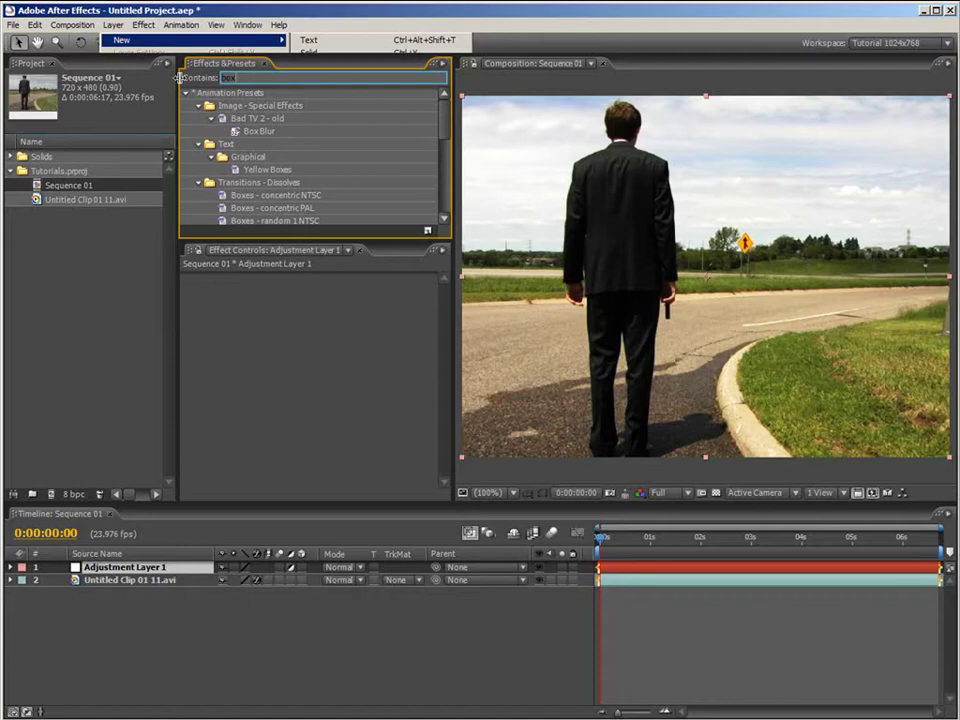
{"action": "left_click", "coordinate": [186, 94]}
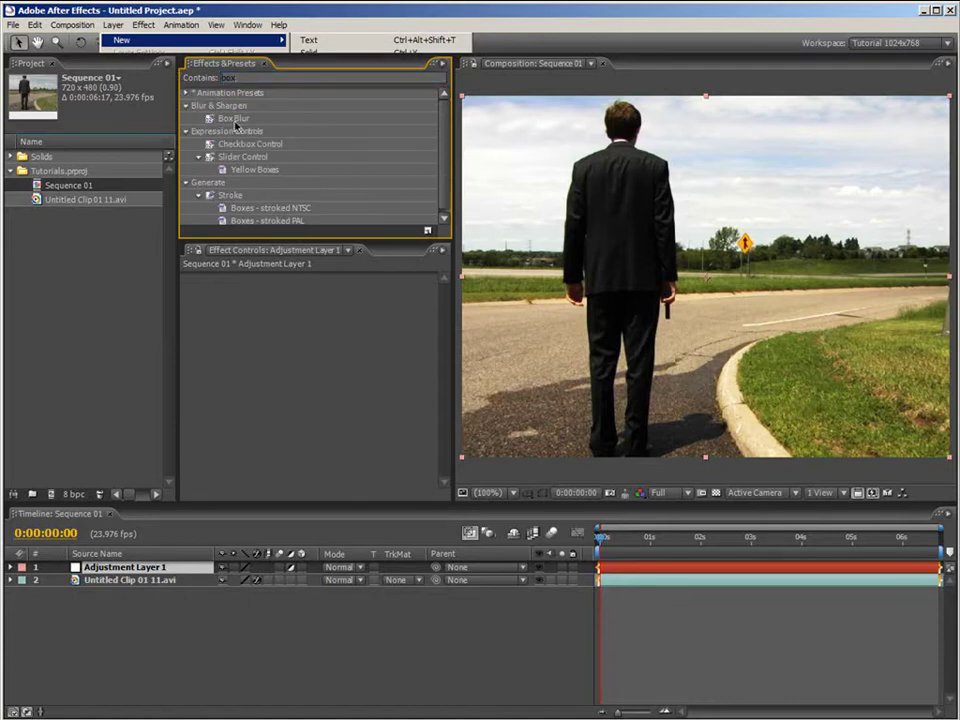
{"action": "left_click_drag", "start_coordinate": [231, 118], "coordinate": [312, 338]}
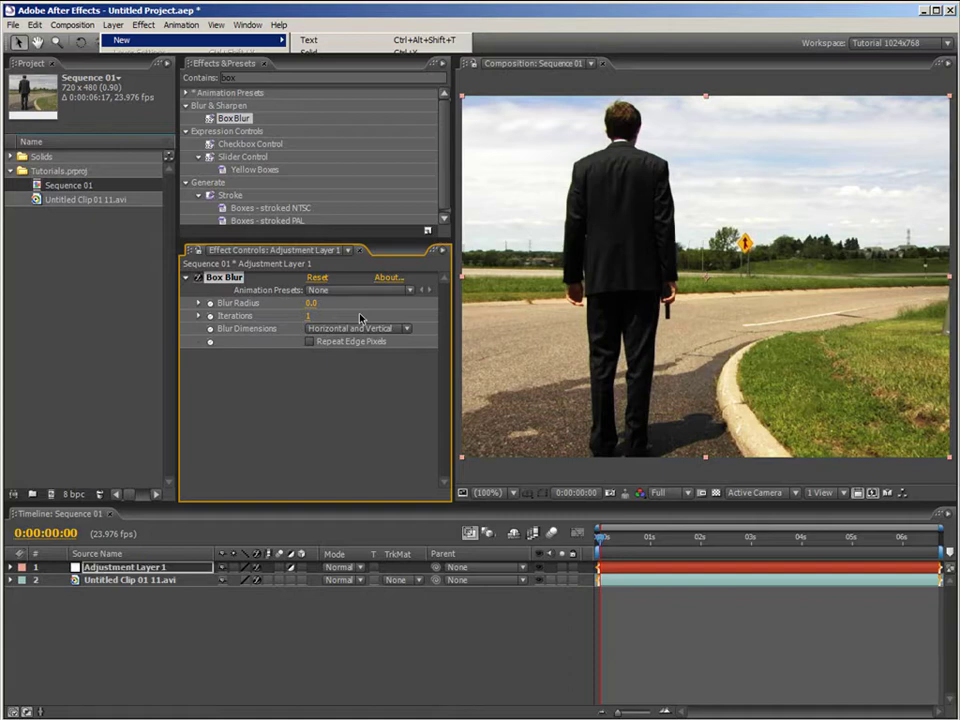
Set Box Blur to 4 iterations, radius 20, with Repeat Edge Pixels on.
{"action": "left_click", "coordinate": [309, 316]}
{"action": "type", "text": "4"}
{"action": "key", "text": "Return"}
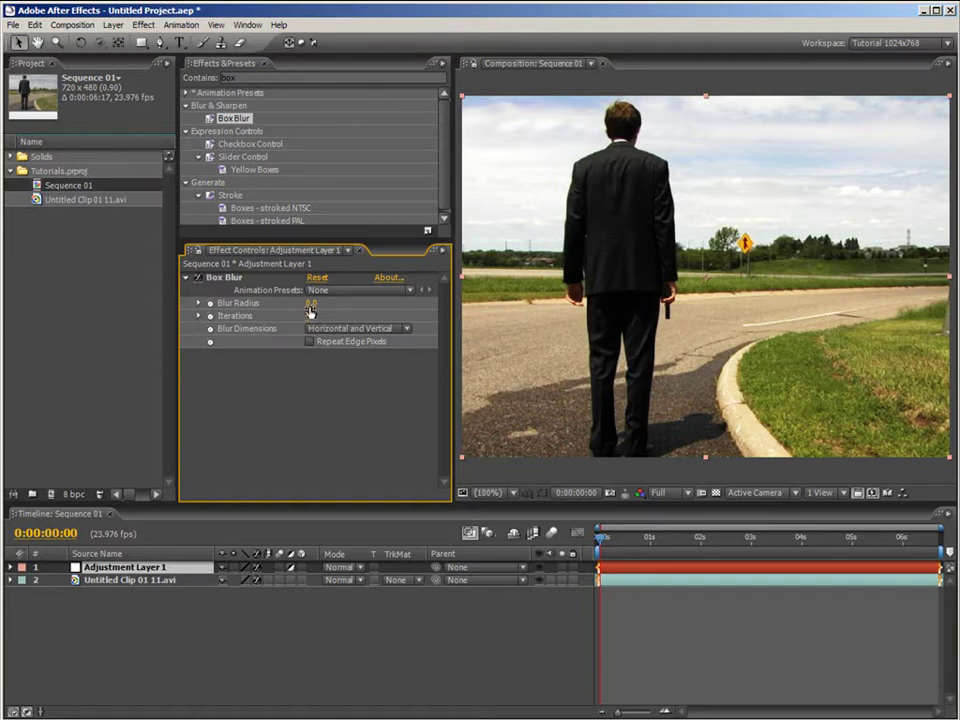
{"action": "left_click", "coordinate": [313, 303]}
{"action": "type", "text": "20"}
{"action": "key", "text": "Return"}
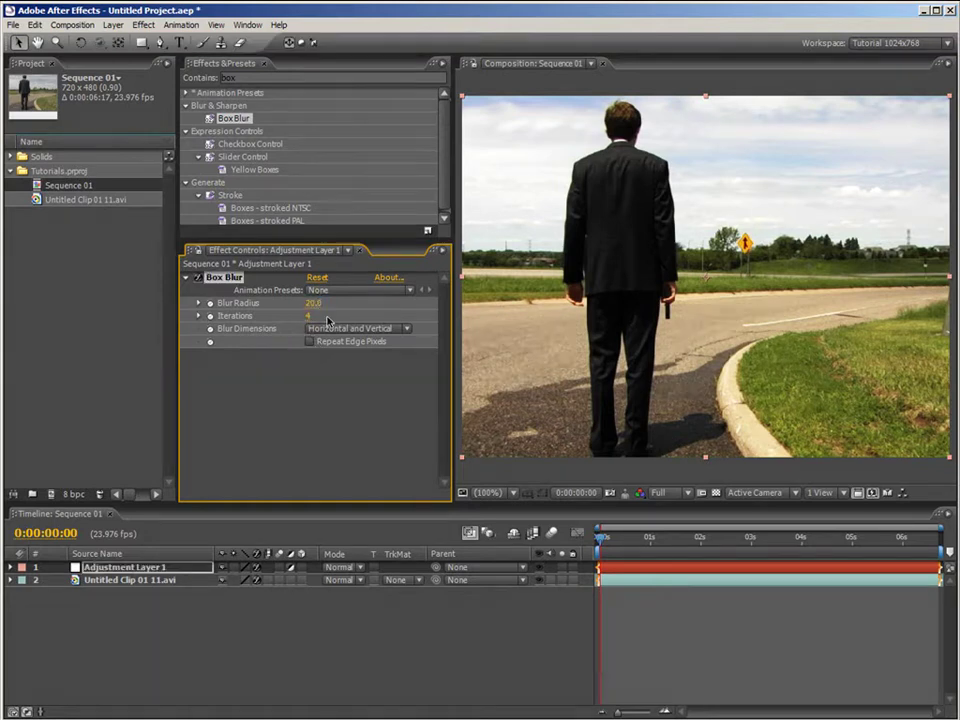
{"action": "left_click", "coordinate": [310, 341]}
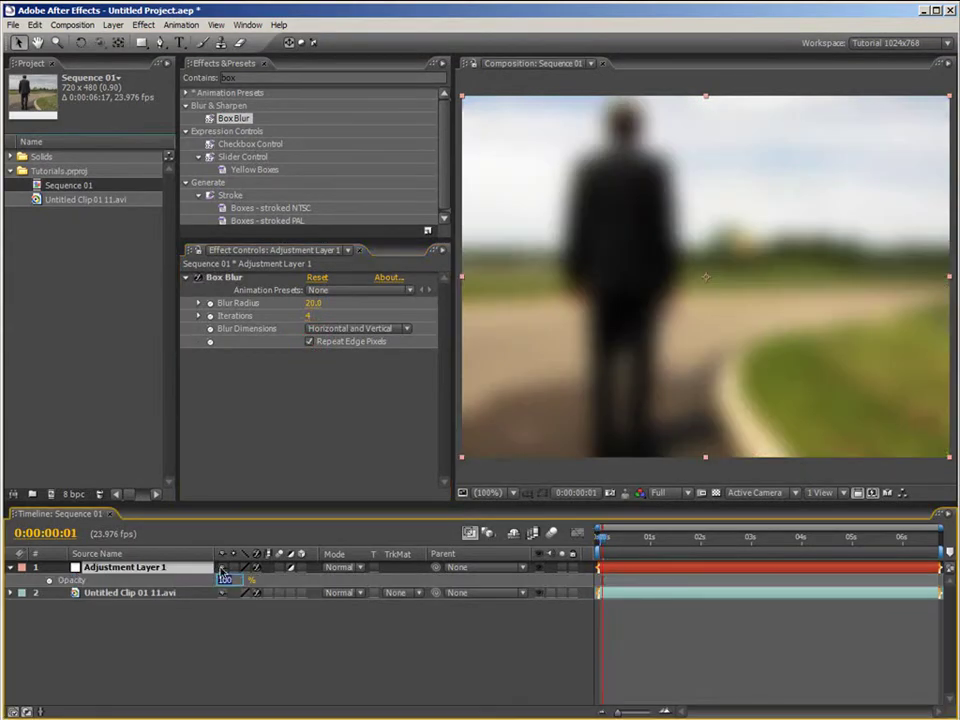
Set the adjustment layer's Opacity to 60%.
{"action": "key", "text": "BackSpace"}
{"action": "type", "text": "60"}
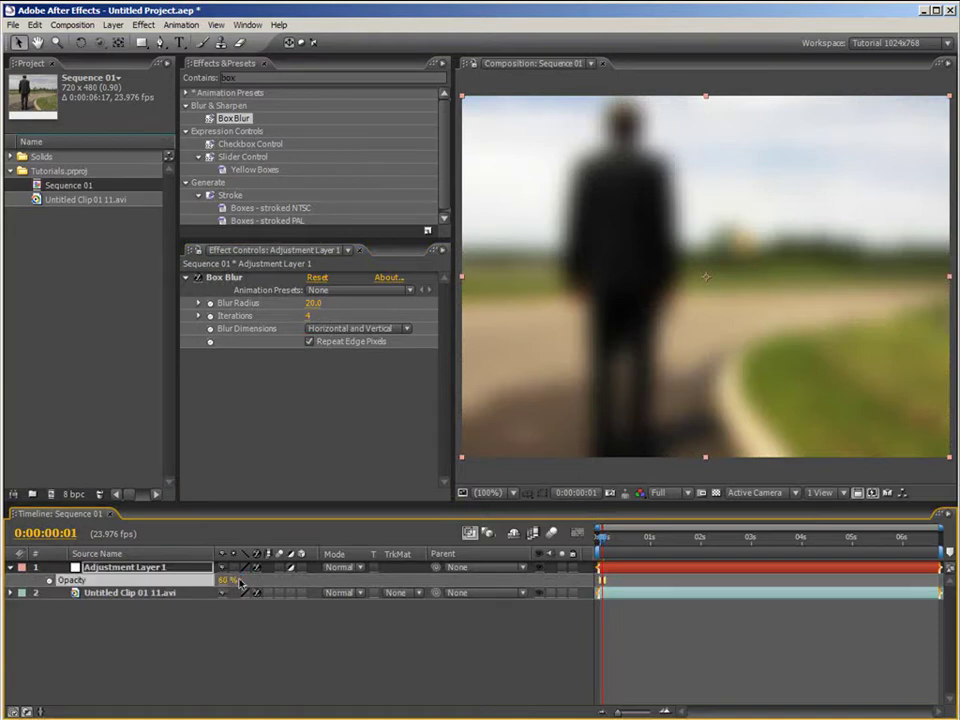
{"action": "key", "text": "Return"}
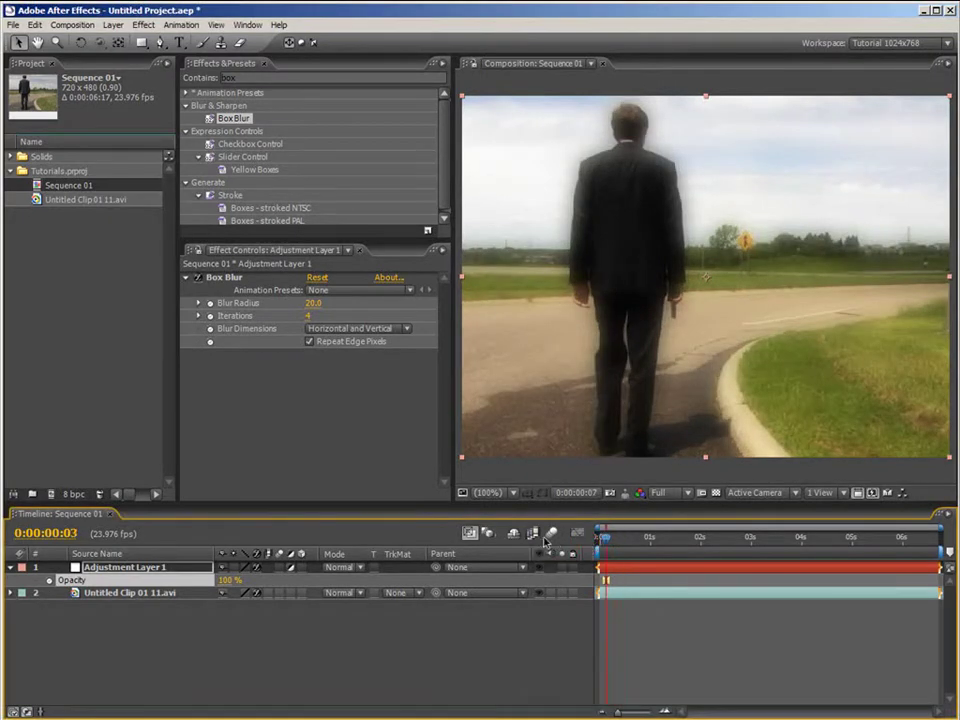
Reset the Box Blur to defaults and return to the first frame at 50% view zoom.
{"action": "left_click", "coordinate": [315, 277]}
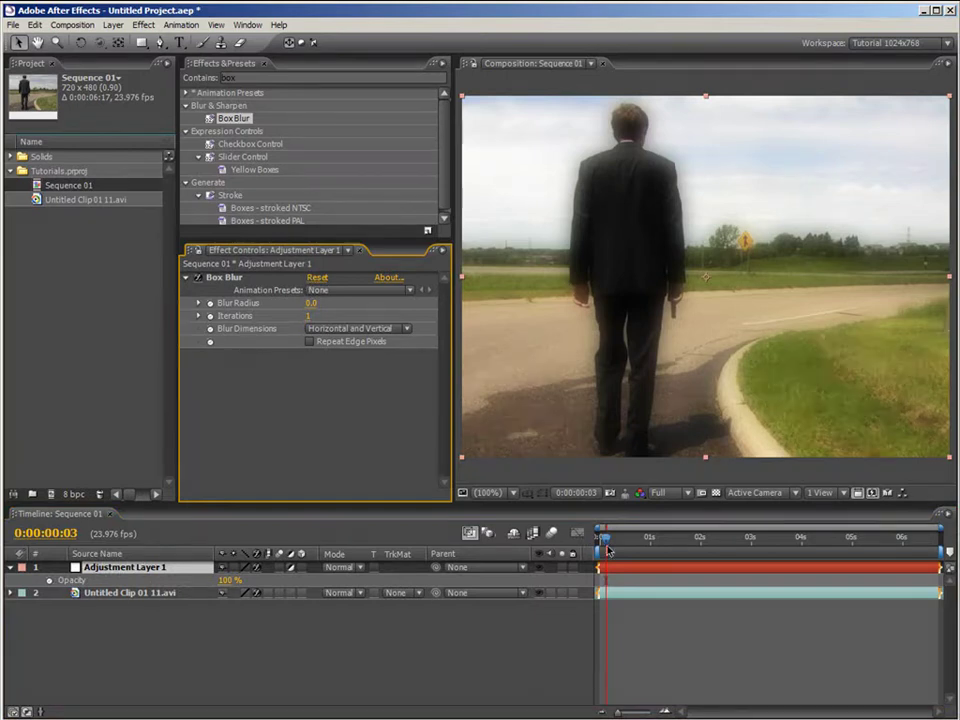
{"action": "key", "text": "Home"}
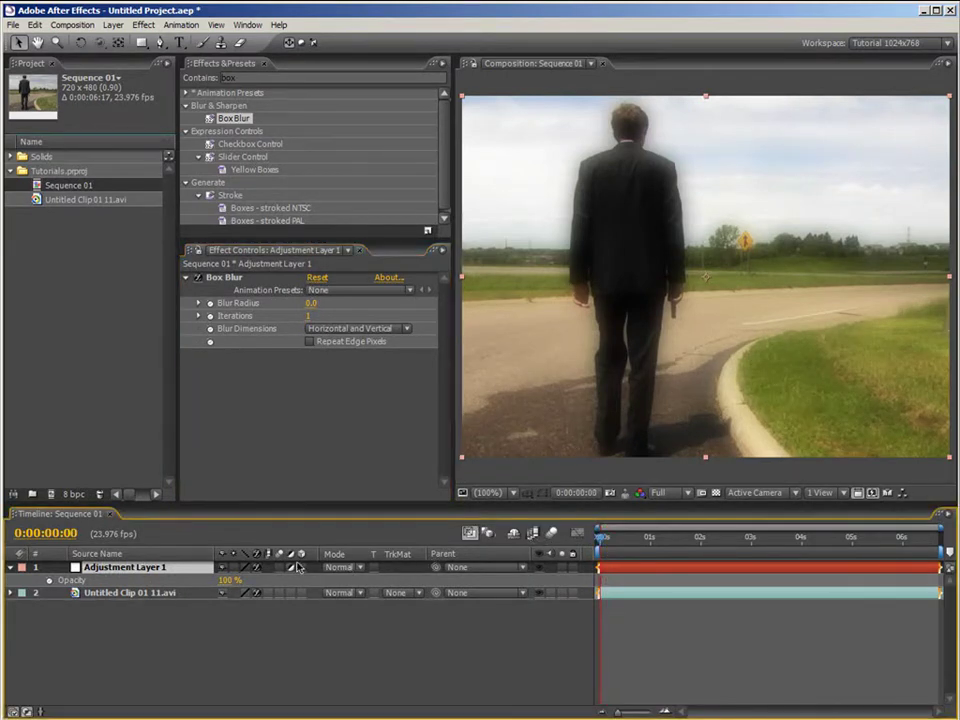
{"action": "left_click", "coordinate": [294, 568]}
{"action": "left_click", "coordinate": [607, 545]}
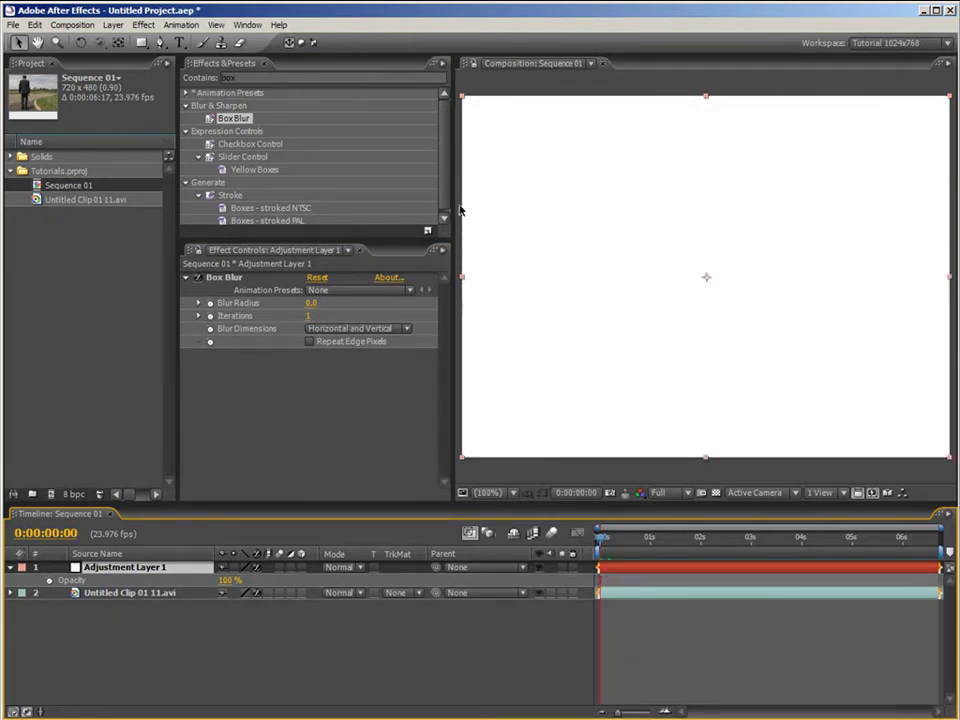
{"action": "key", "text": "comma"}
{"action": "key", "text": "comma"}
{"action": "key", "text": "comma"}
{"action": "key", "text": "comma"}
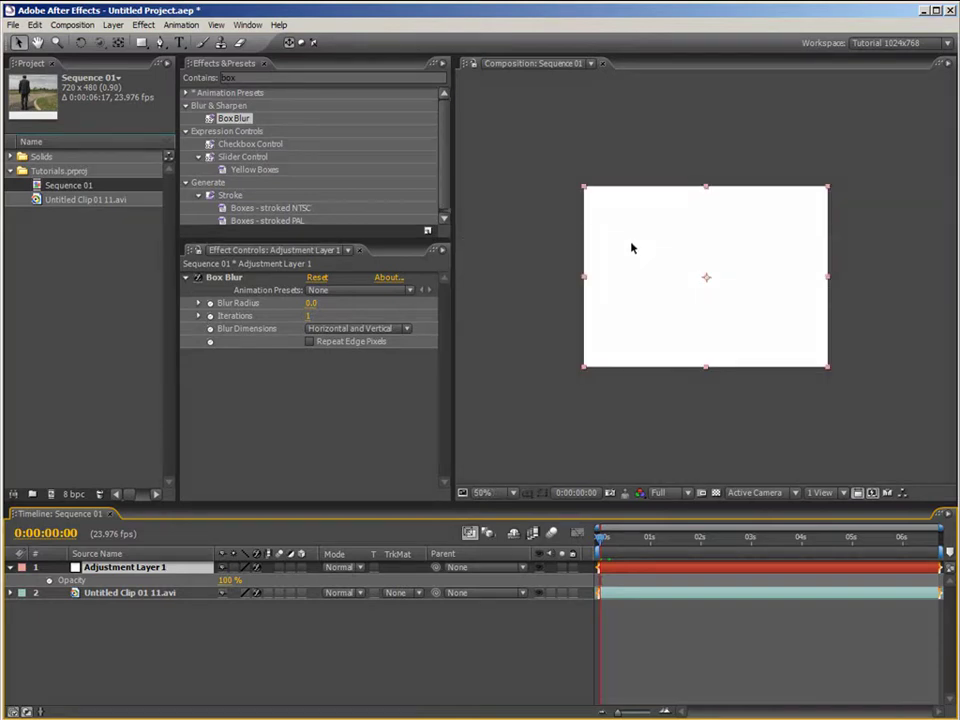
{"action": "key", "text": "period"}
{"action": "key", "text": "period"}
Draw a rectangle mask over the lower frame and feather it 120 pixels.
{"action": "left_click", "coordinate": [141, 42]}
{"action": "left_click", "coordinate": [141, 42]}
{"action": "left_click_drag", "start_coordinate": [510, 270], "coordinate": [900, 398]}
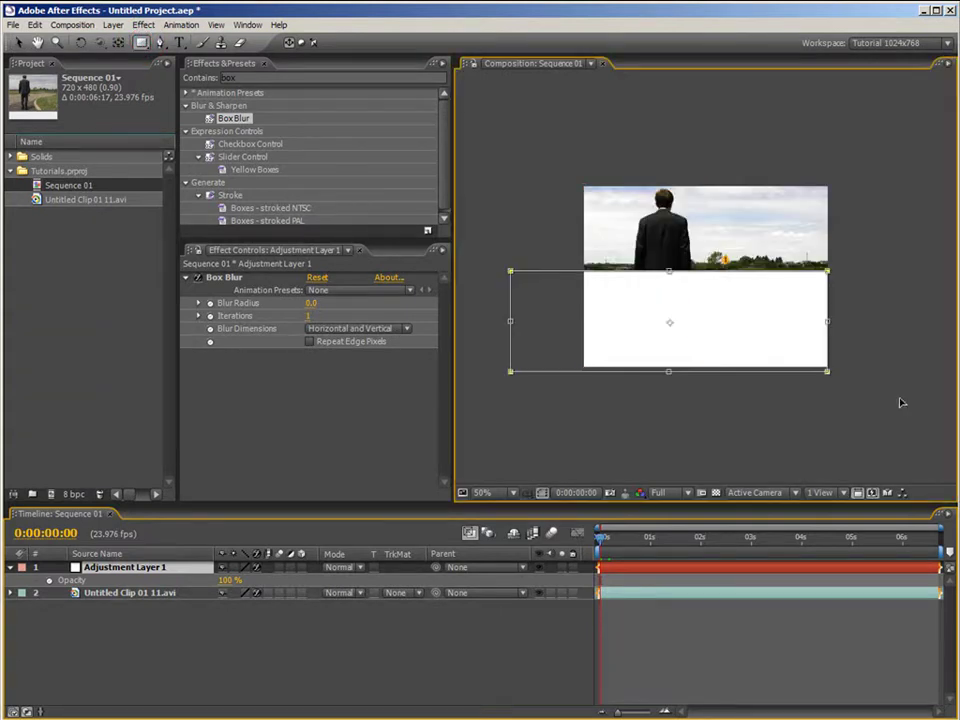
{"action": "type", "text": "f"}
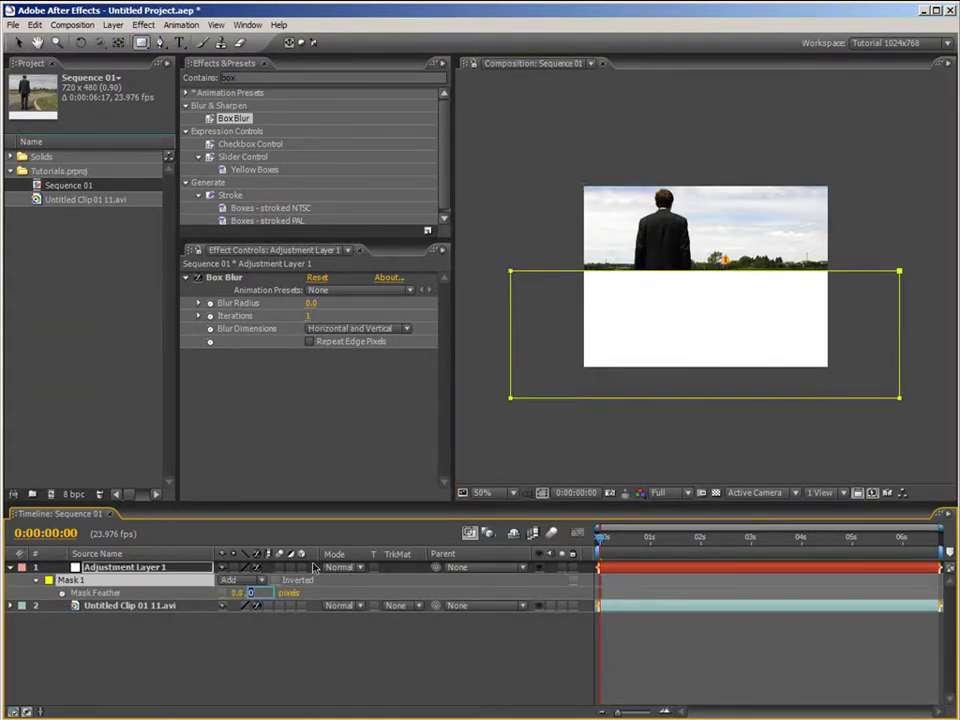
{"action": "type", "text": "120"}
{"action": "key", "text": "Return"}
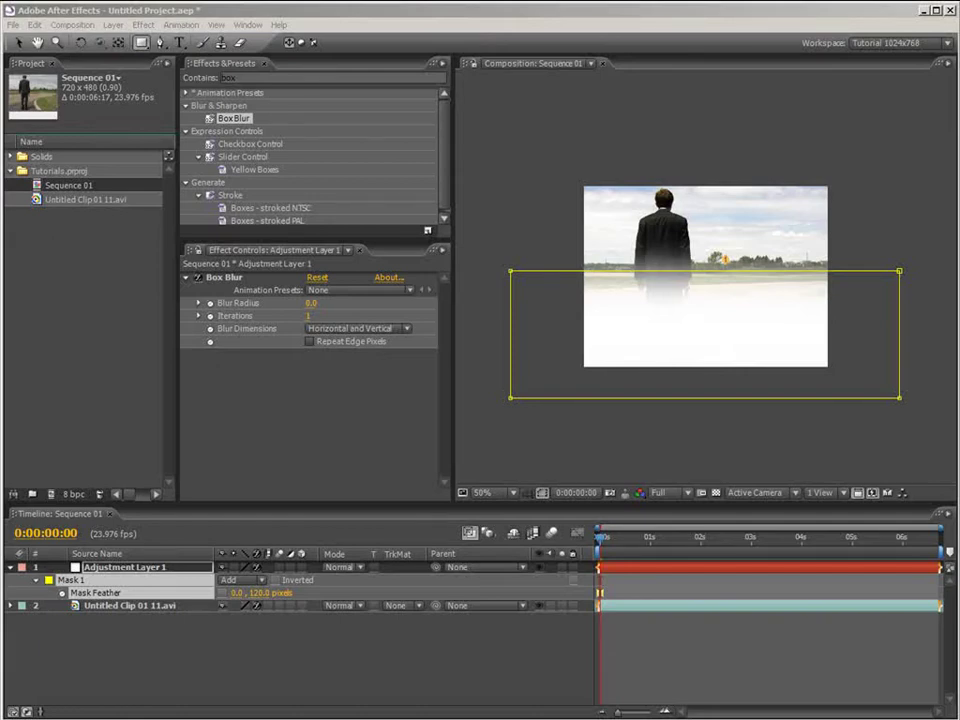
Set Adjustment Layer 1's blend mode to Overlay and hide the mask outline in the viewer.
{"action": "left_click", "coordinate": [340, 567]}
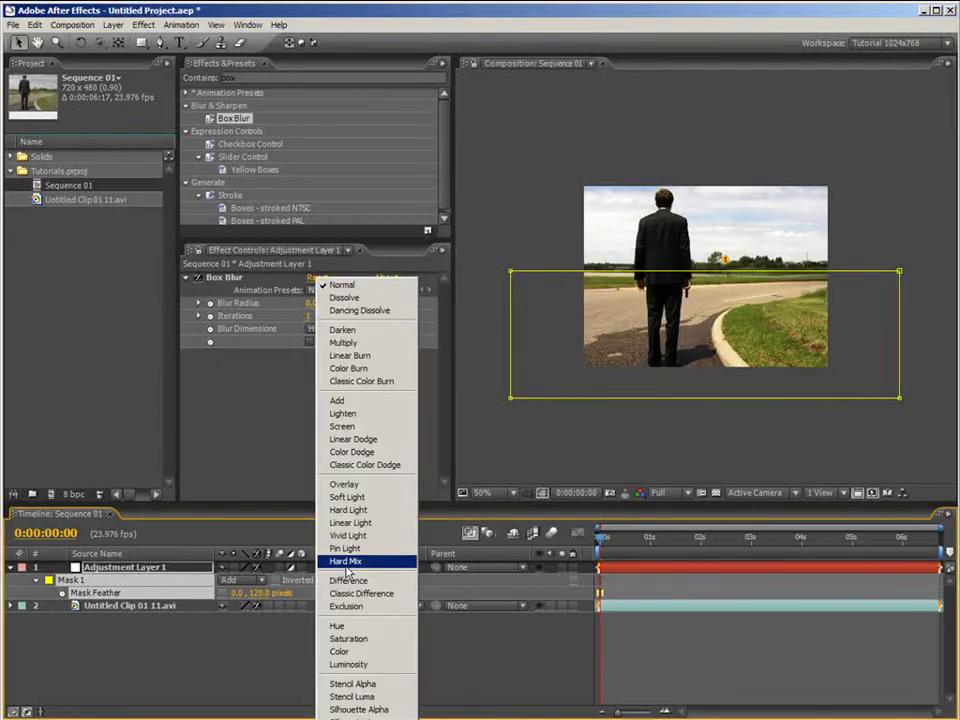
{"action": "left_click", "coordinate": [376, 485]}
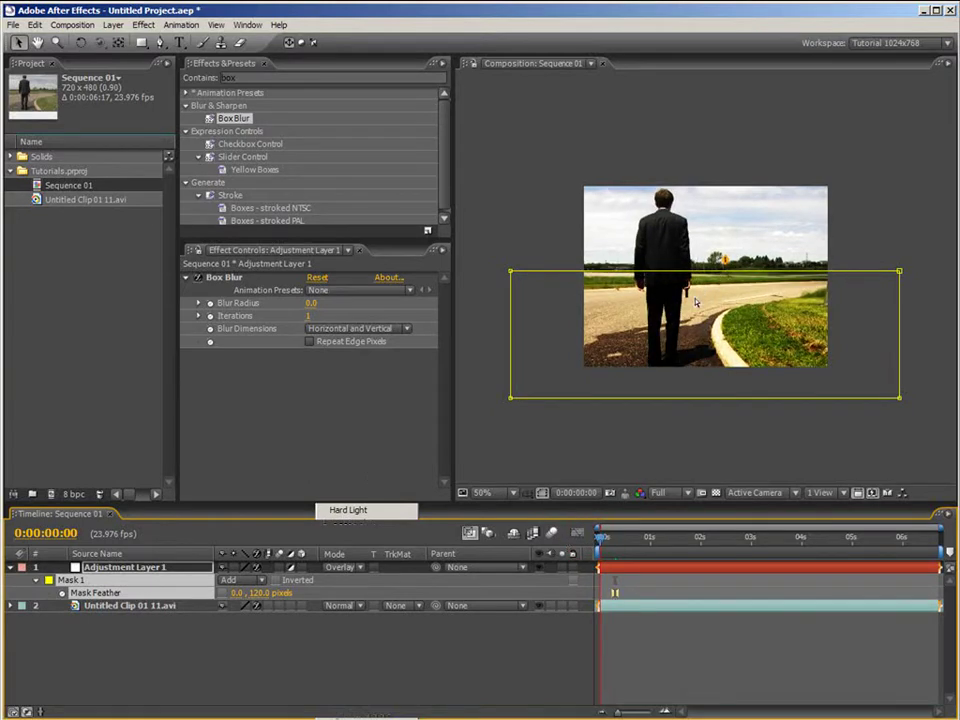
{"action": "left_click", "coordinate": [542, 492]}
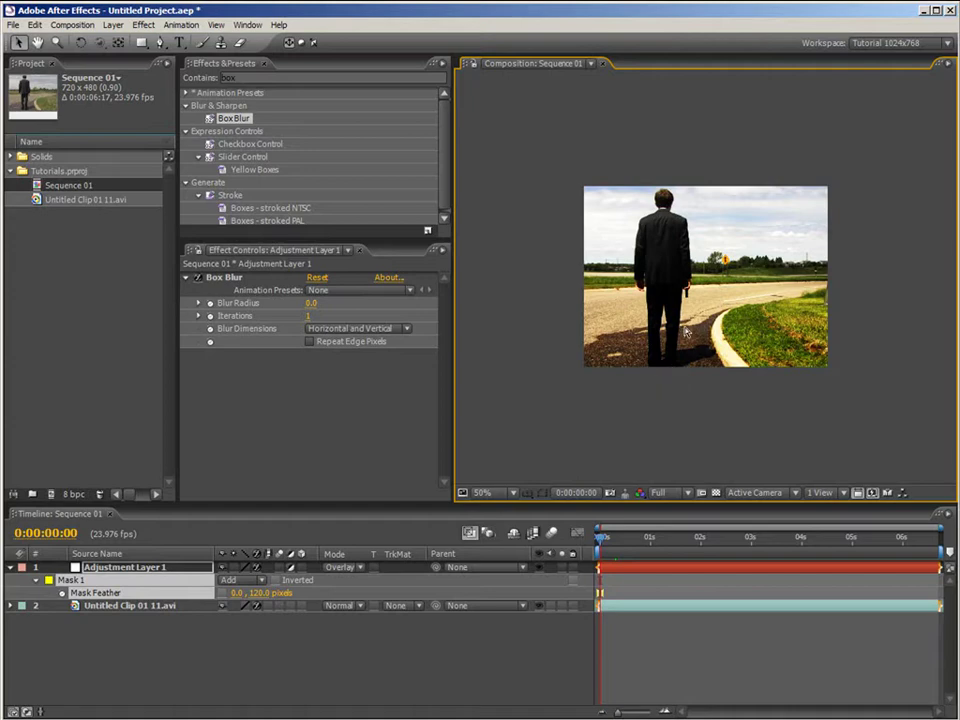
Zoom the viewer to 100% and return to the composition's first frame.
{"action": "scroll", "coordinate": [686, 332], "scroll_direction": "up", "scroll_amount": 2}
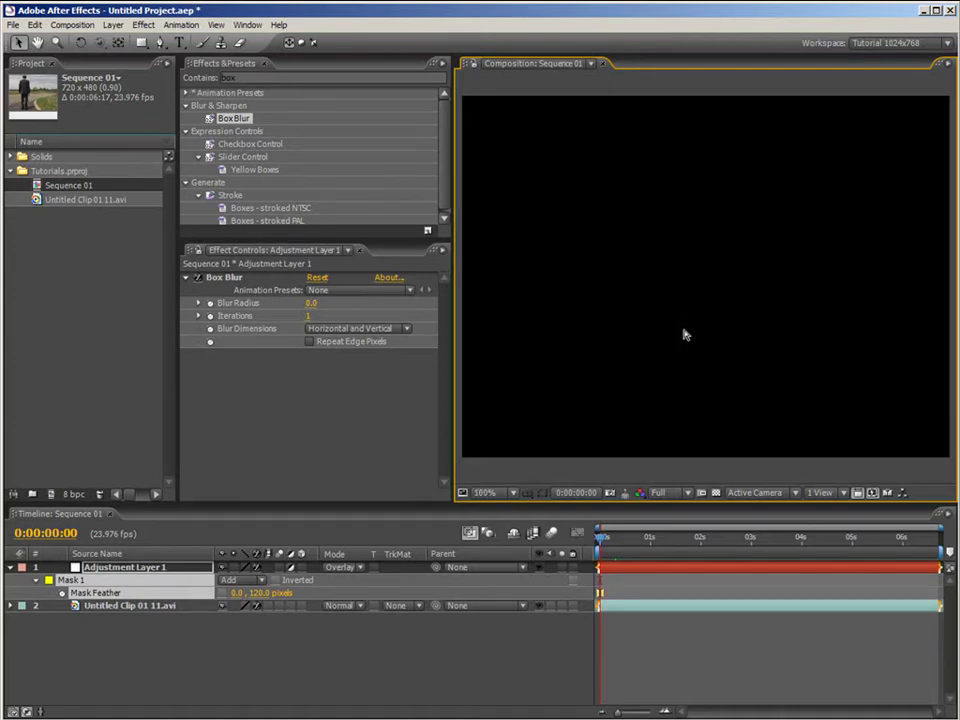
{"action": "scroll", "coordinate": [684, 334], "scroll_direction": "down", "scroll_amount": 2}
{"action": "scroll", "coordinate": [684, 334], "scroll_direction": "up", "scroll_amount": 2}
{"action": "left_click", "coordinate": [615, 538]}
{"action": "left_click", "coordinate": [604, 545]}
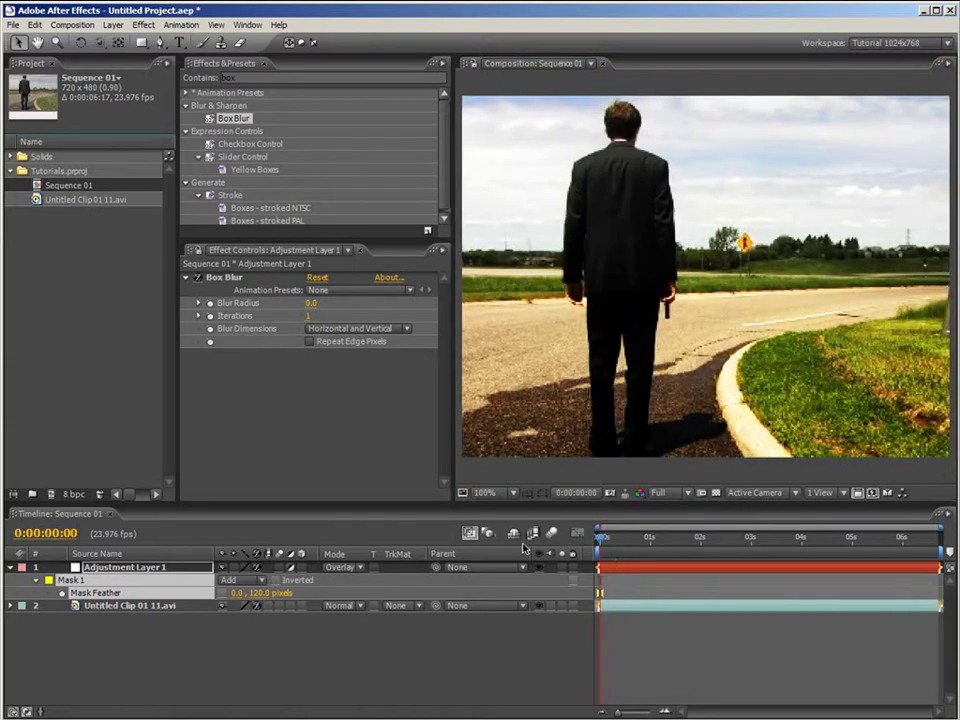
Inspect the road clip's Levels and Curves, then reselect Adjustment Layer 1's Box Blur radius.
{"action": "left_click", "coordinate": [115, 605]}
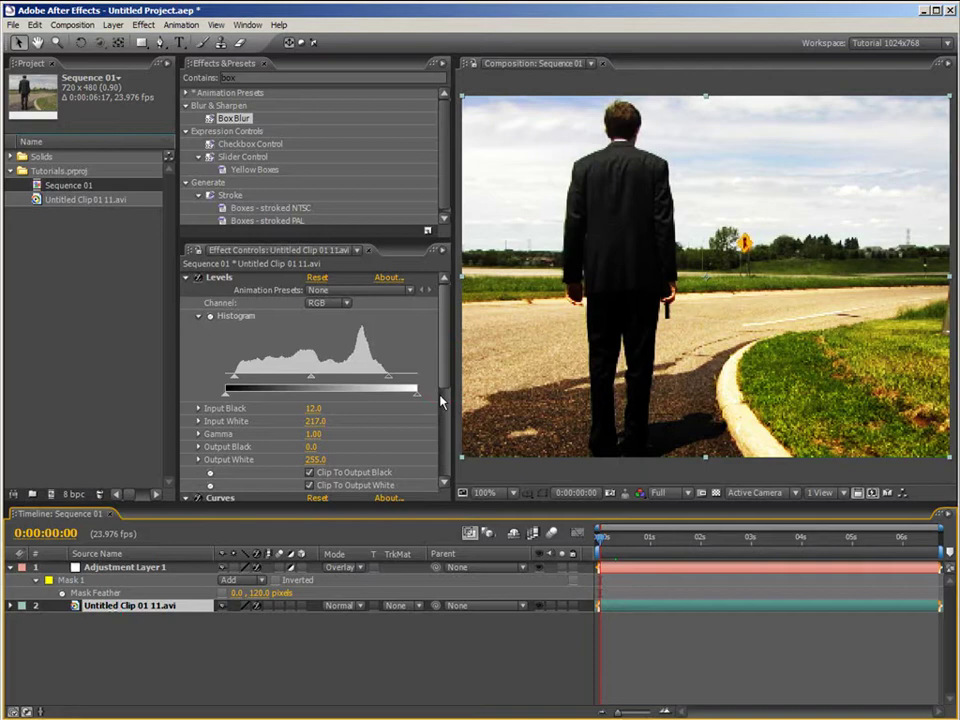
{"action": "scroll", "coordinate": [272, 400], "scroll_direction": "down", "scroll_amount": 3}
{"action": "left_click", "coordinate": [220, 373]}
{"action": "scroll", "coordinate": [220, 373], "scroll_direction": "up", "scroll_amount": 3}
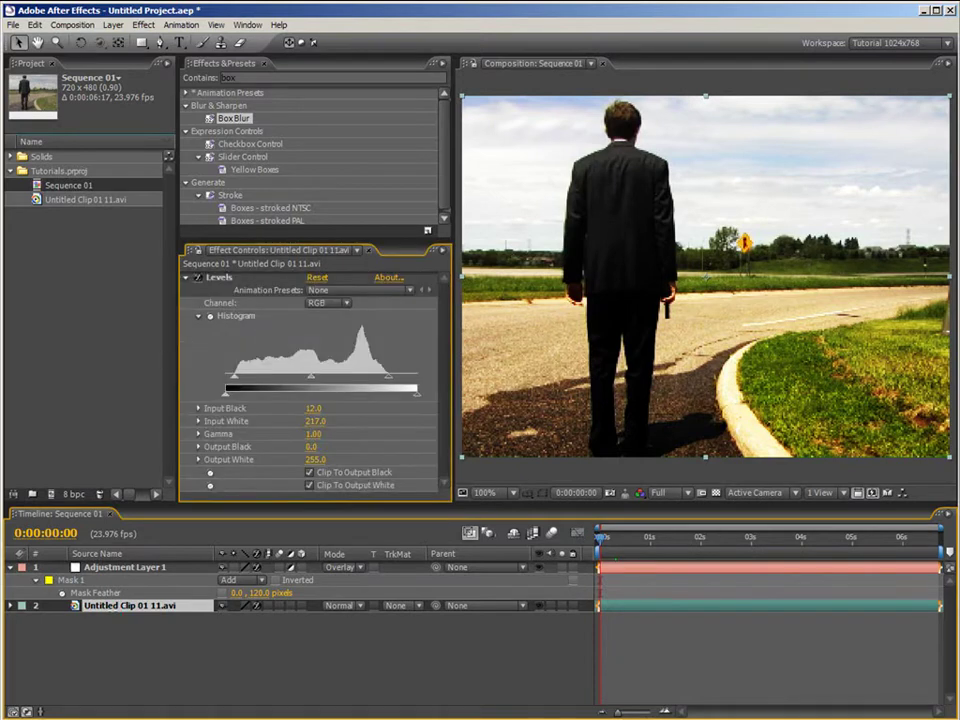
{"action": "left_click", "coordinate": [140, 567]}
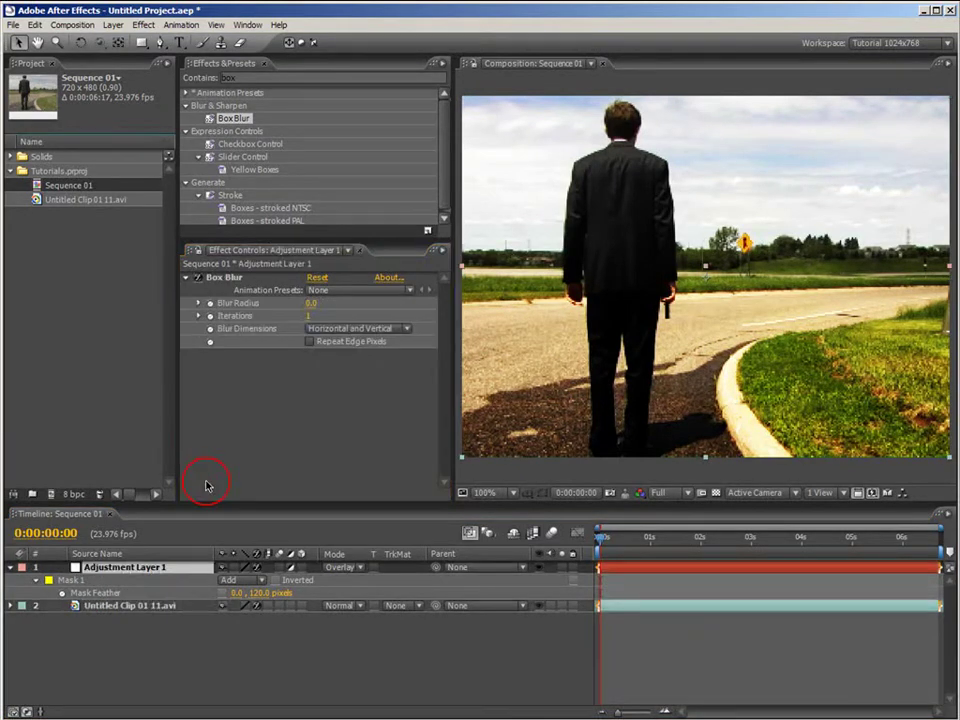
{"action": "left_click", "coordinate": [311, 303]}
Set Box Blur radius to 5 with Repeat Edge Pixels on, then check frames 4 and 5.
{"action": "type", "text": "5"}
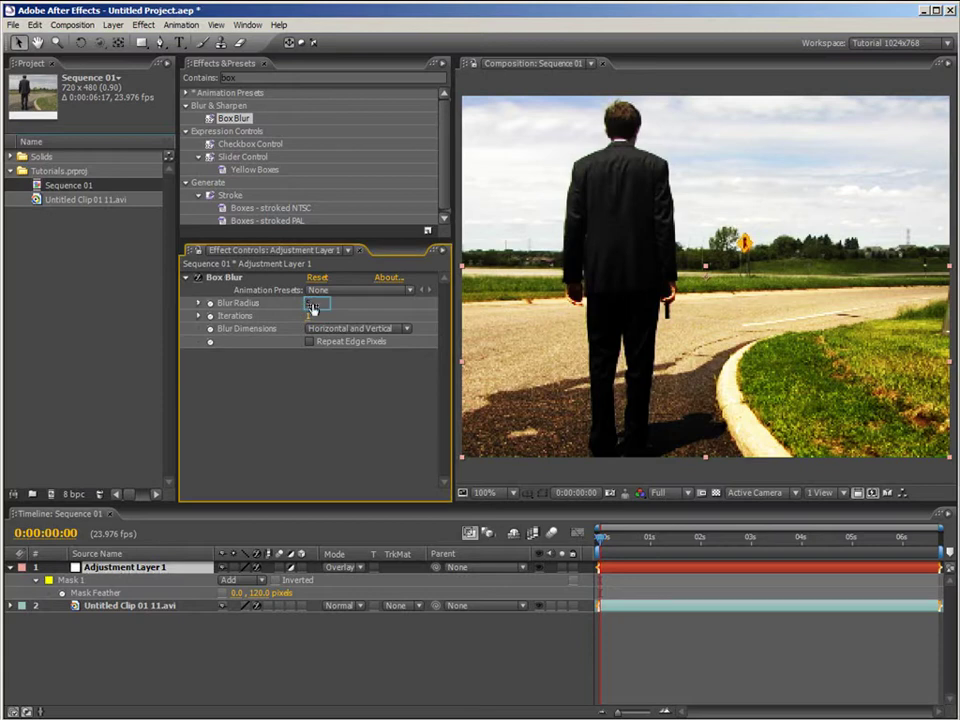
{"action": "key", "text": "Return"}
{"action": "left_click", "coordinate": [309, 341]}
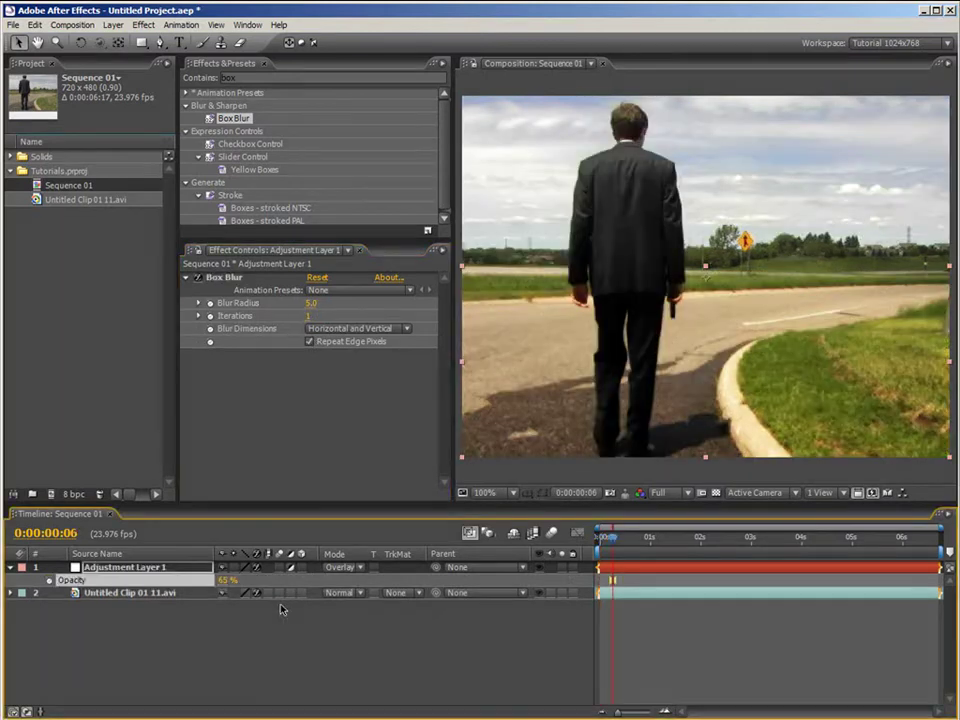
{"action": "left_click", "coordinate": [606, 536]}
{"action": "left_click", "coordinate": [603, 540]}
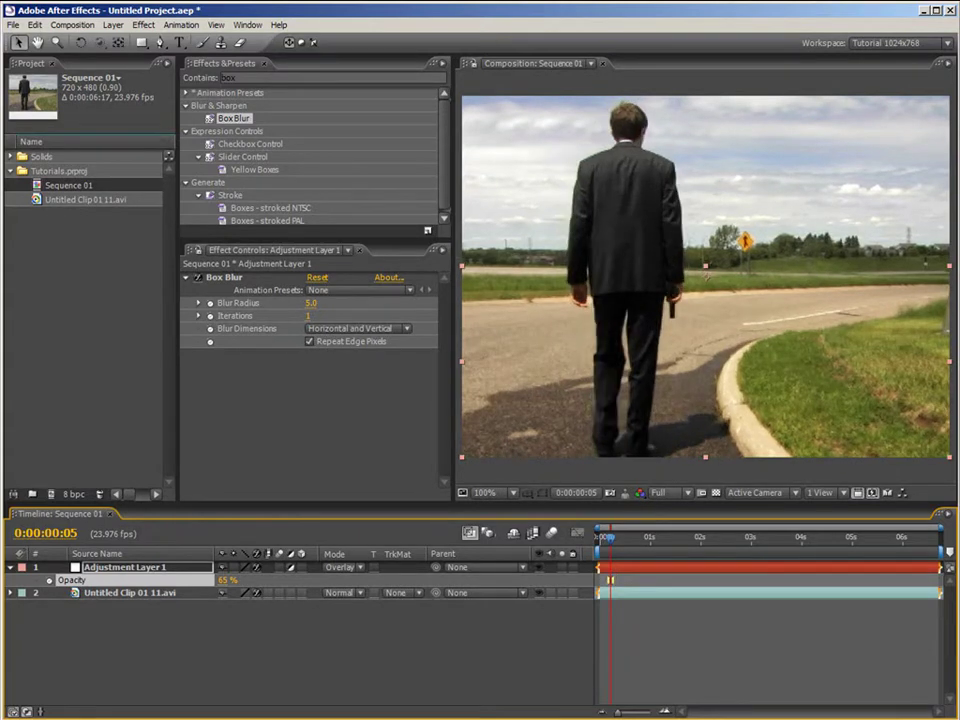
Create Gray Solid 1, a mid-grey 808080 solid layer, and return to the first frame.
{"action": "left_click", "coordinate": [113, 24]}
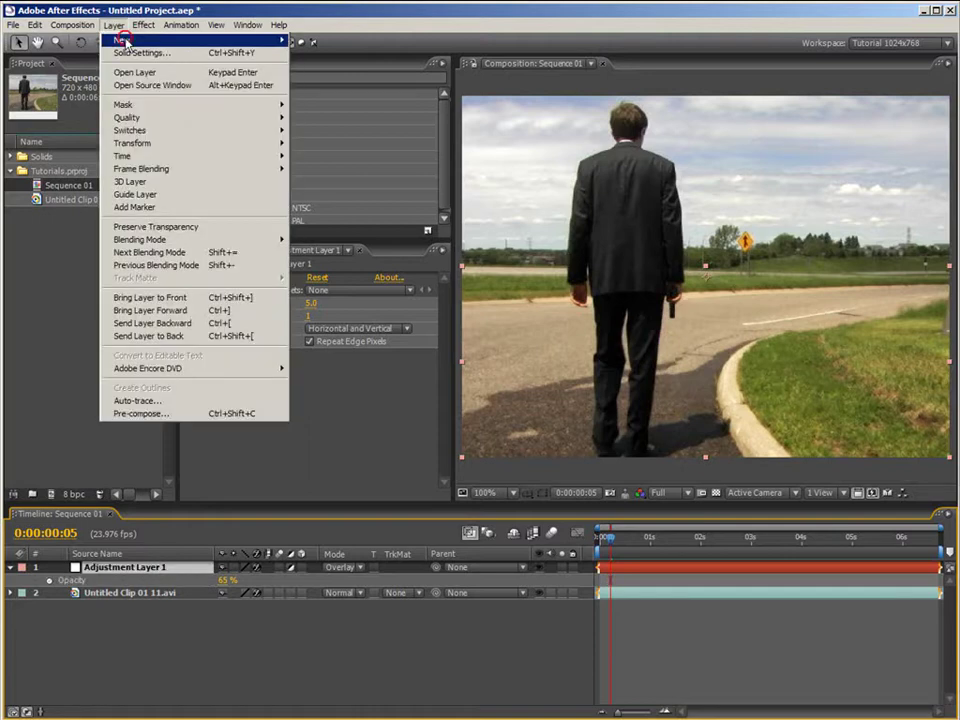
{"action": "mouse_move", "coordinate": [199, 39]}
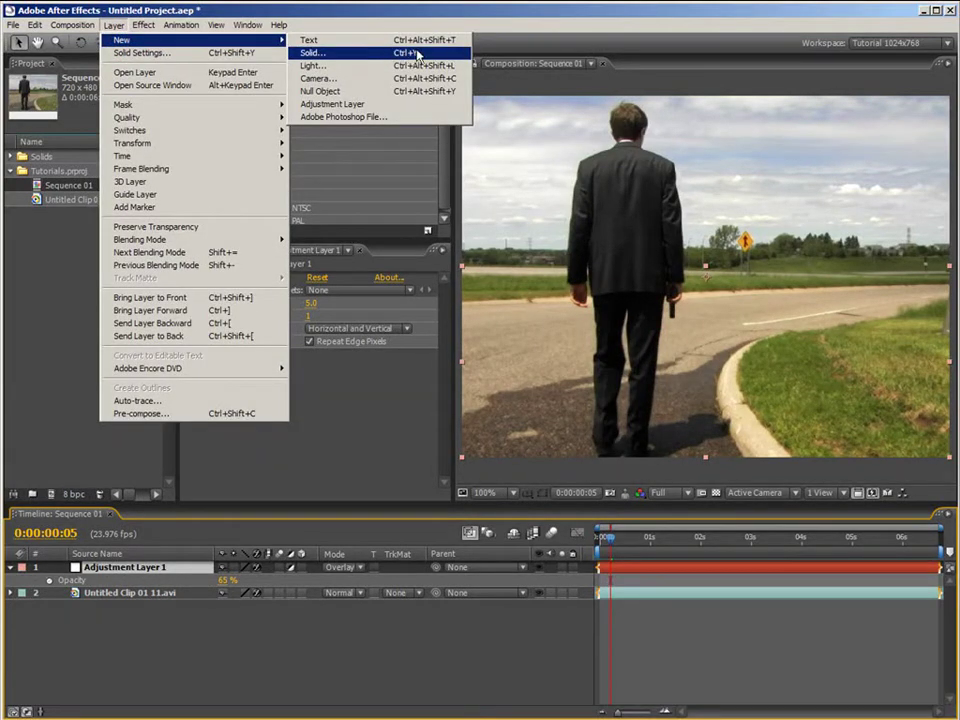
{"action": "left_click", "coordinate": [377, 57]}
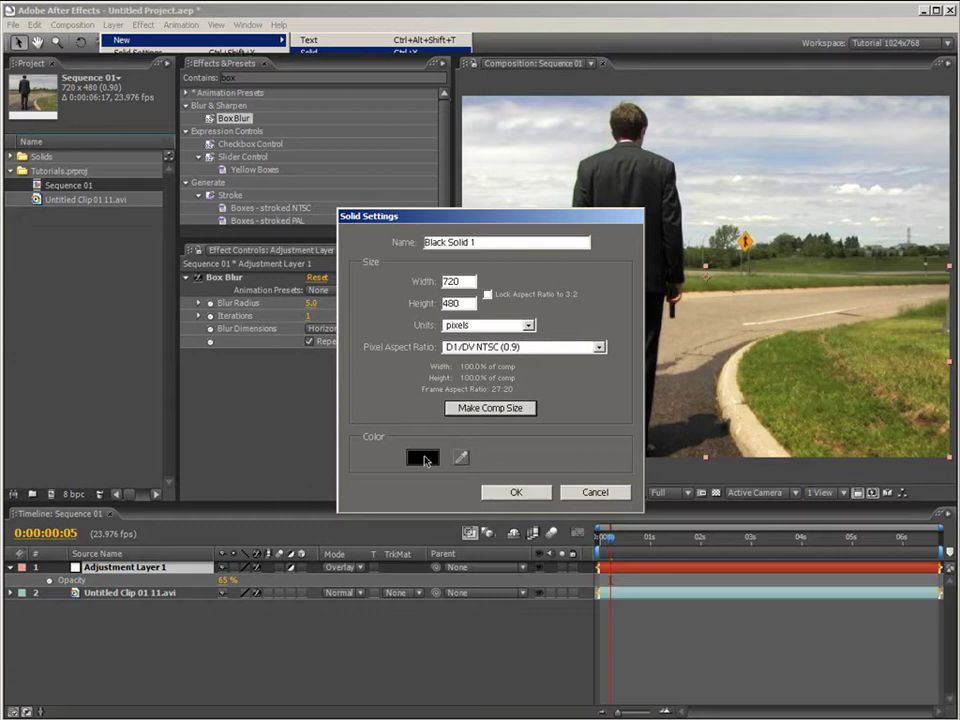
{"action": "left_click", "coordinate": [424, 460]}
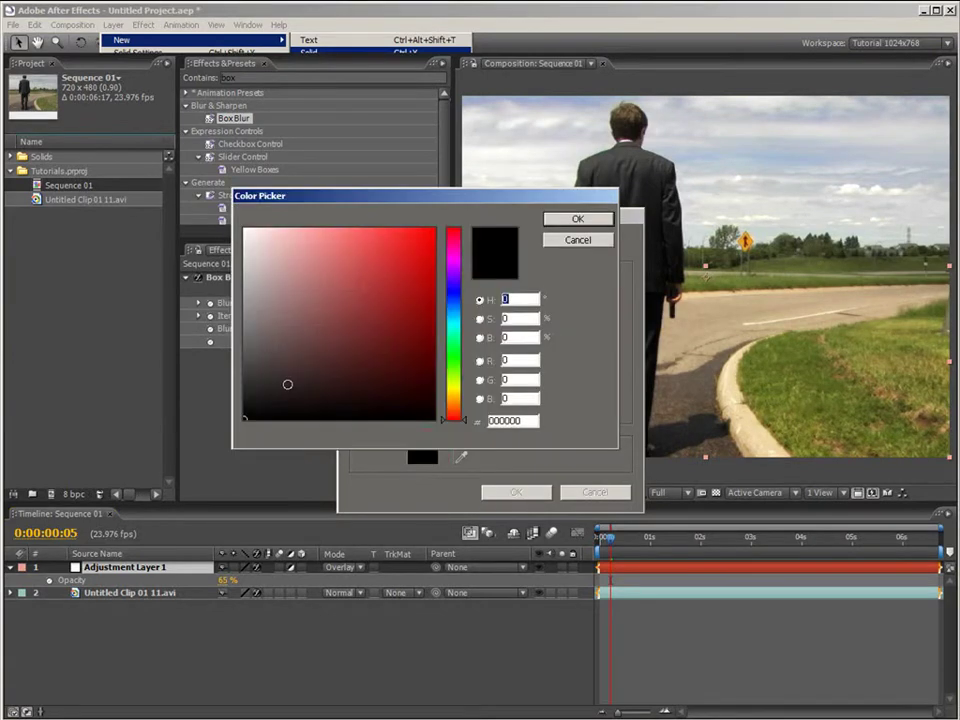
{"action": "mouse_move", "coordinate": [226, 410]}
{"action": "left_mouse_down"}
{"action": "mouse_move", "coordinate": [238, 392]}
{"action": "mouse_move", "coordinate": [232, 352]}
{"action": "mouse_move", "coordinate": [208, 323]}
{"action": "left_mouse_up"}
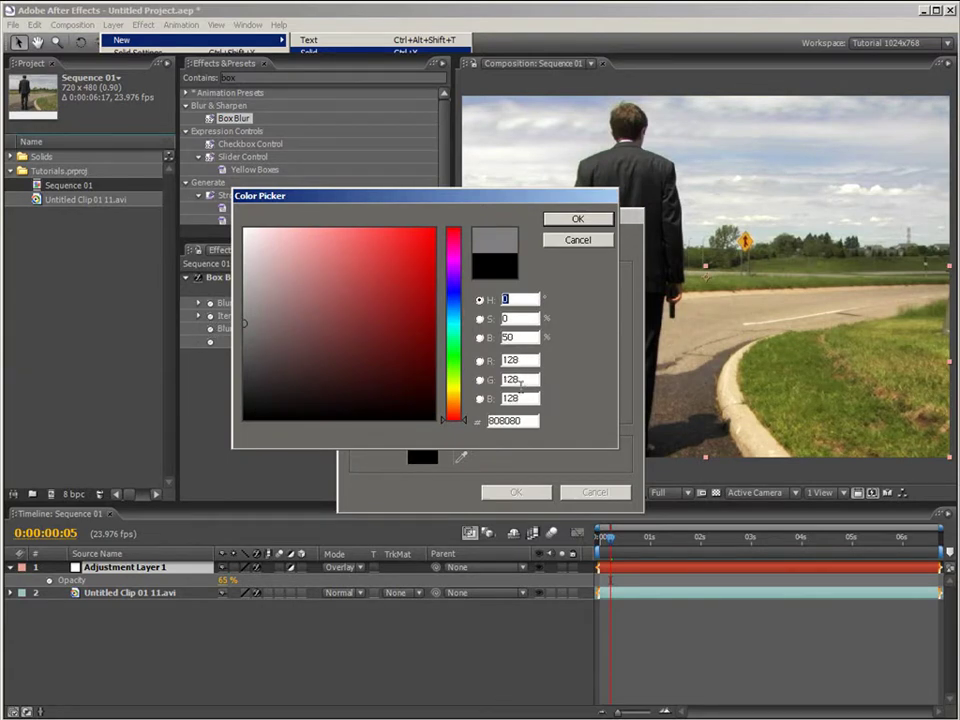
{"action": "left_click", "coordinate": [577, 220]}
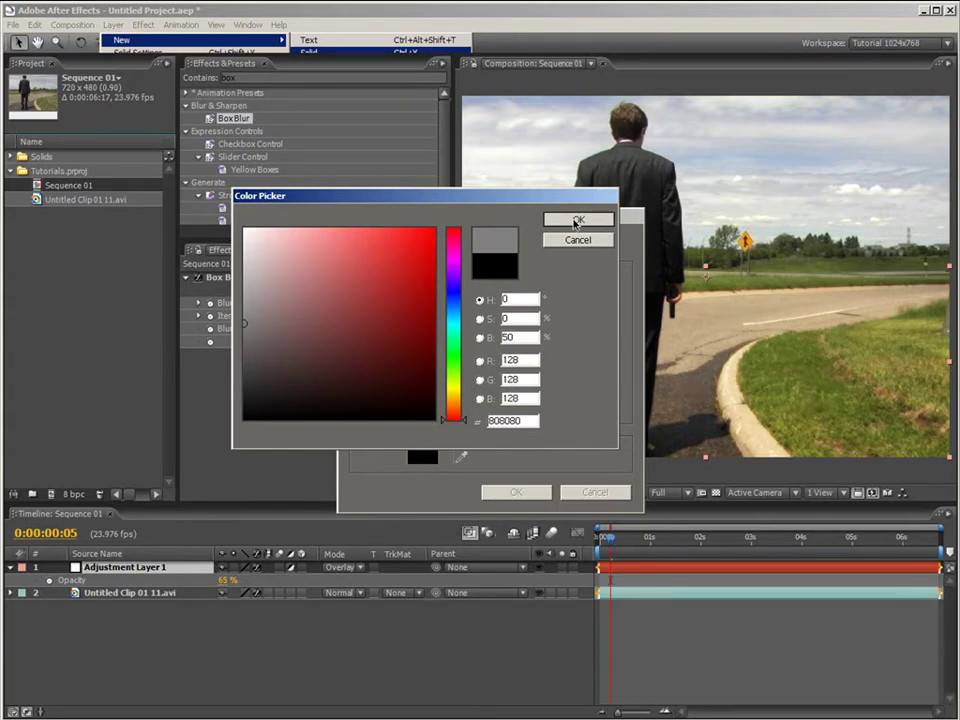
{"action": "left_click", "coordinate": [511, 493]}
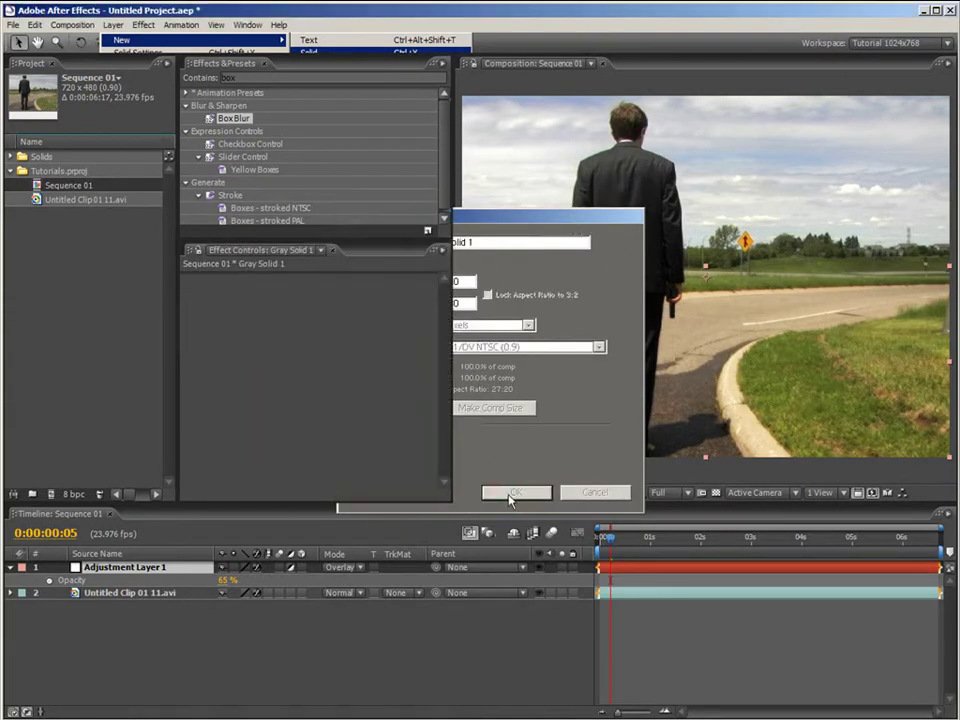
{"action": "left_click", "coordinate": [598, 537]}
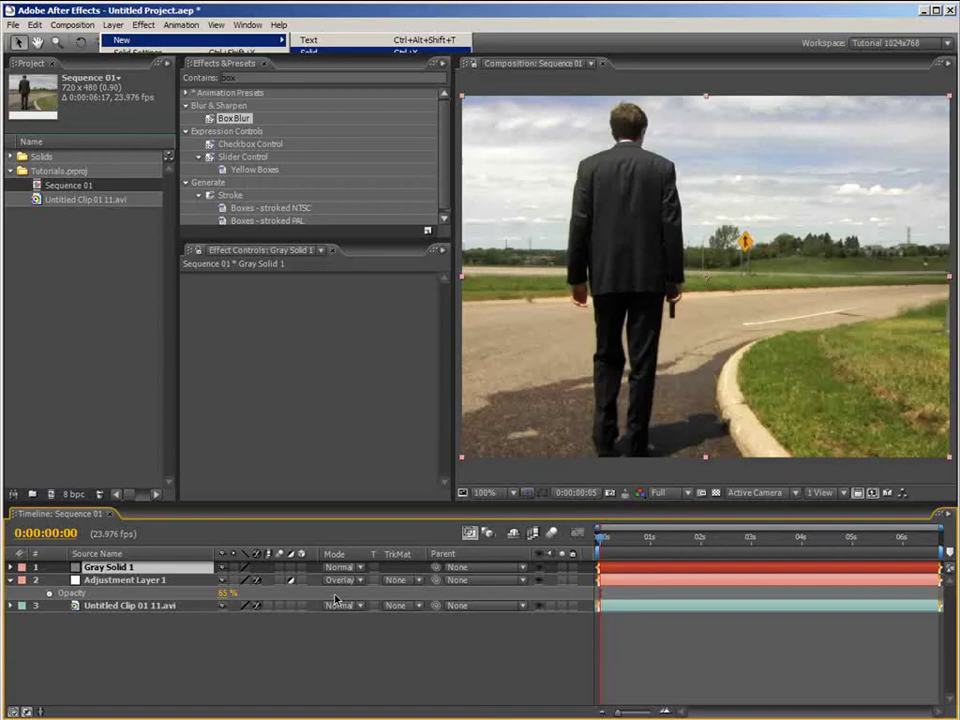
Switch Gray Solid 1's blend mode to Multiply to darken the shot.
{"action": "left_click", "coordinate": [336, 598]}
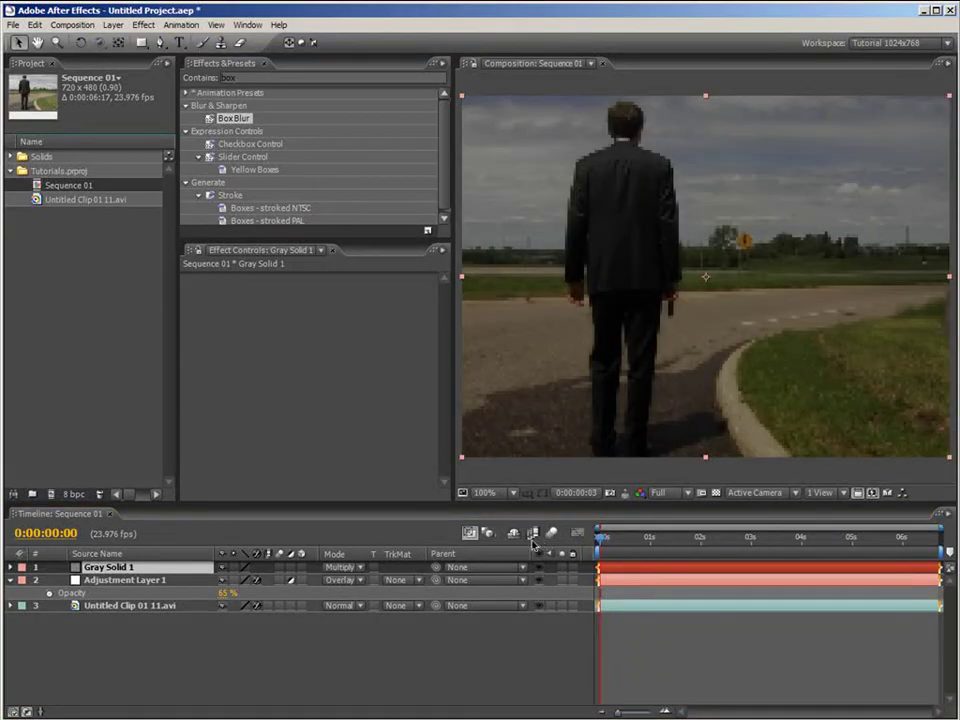
{"action": "left_click", "coordinate": [205, 530]}
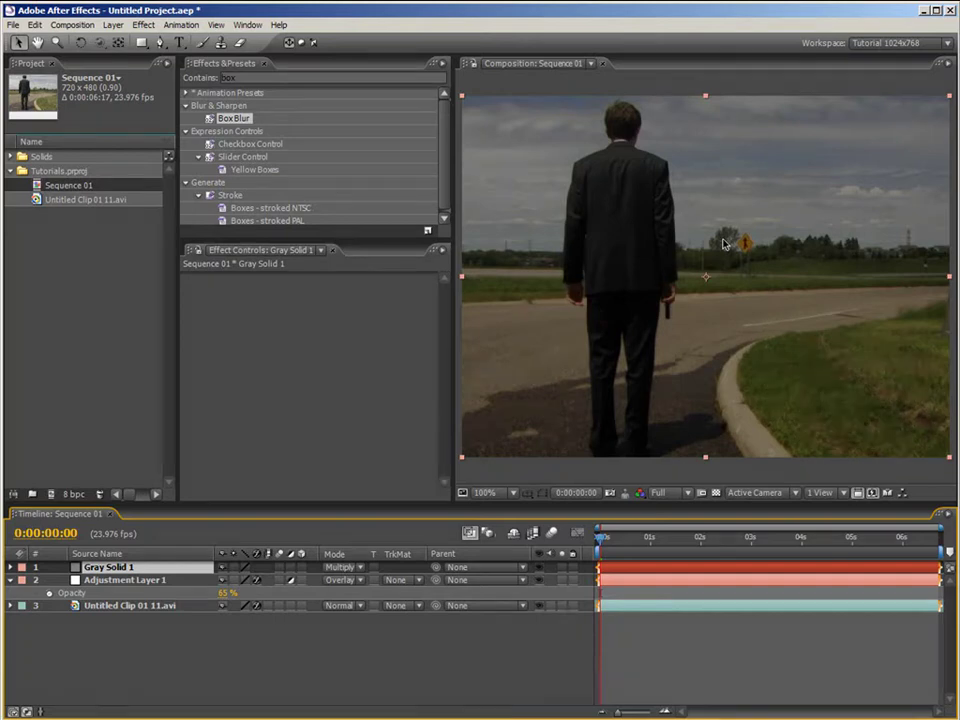
Return Gray Solid 1 to Normal blending and apply a Ramp effect to it.
{"action": "left_click", "coordinate": [340, 567]}
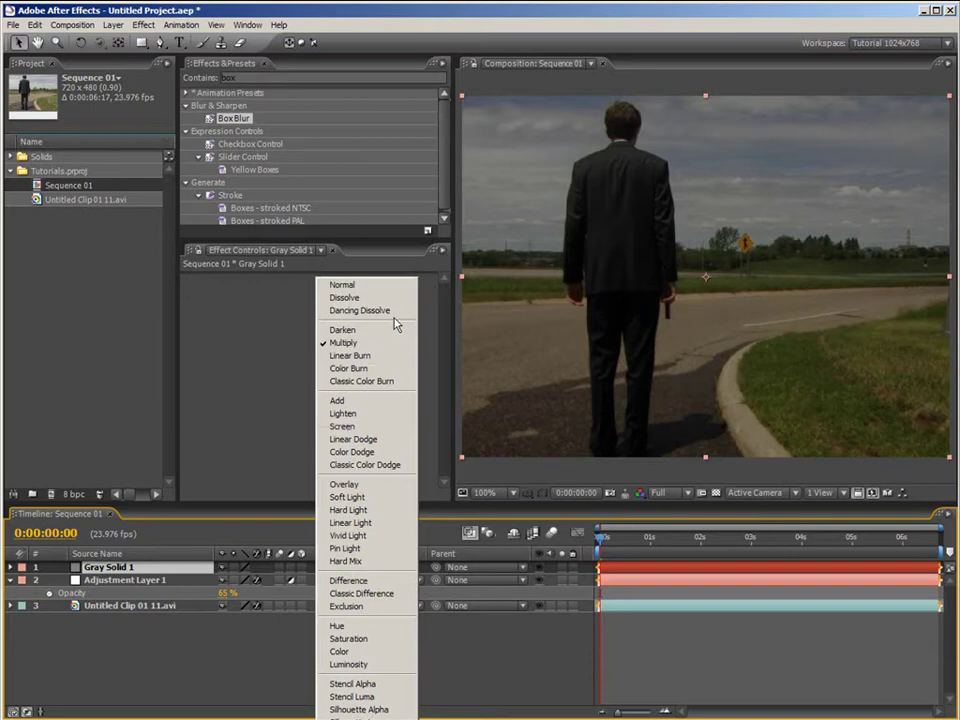
{"action": "left_click", "coordinate": [345, 284]}
{"action": "left_click", "coordinate": [622, 539]}
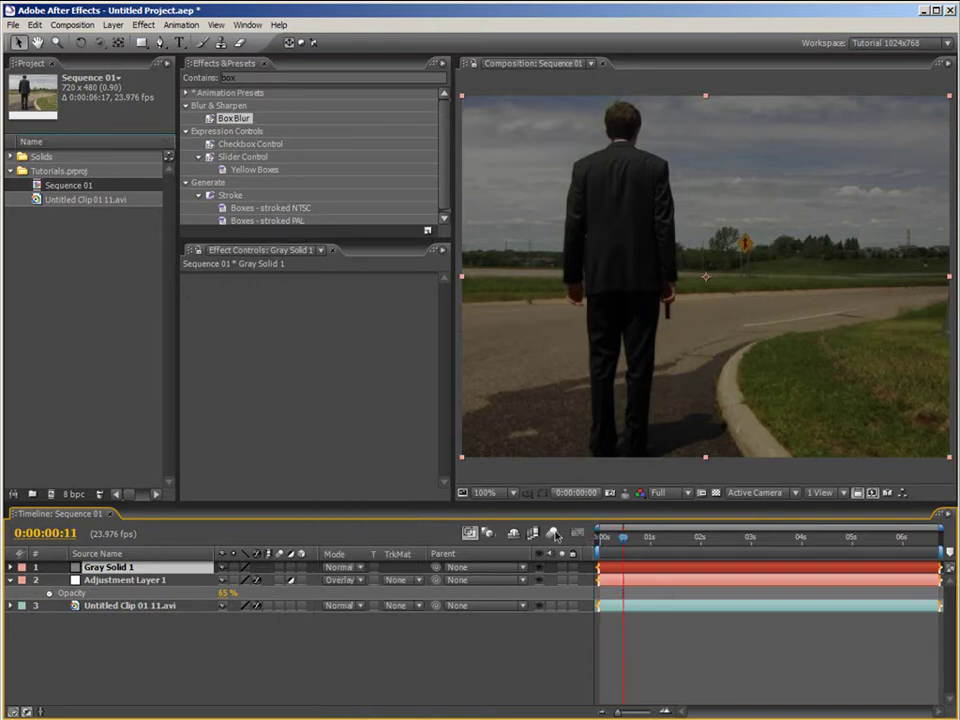
{"action": "left_click", "coordinate": [255, 77]}
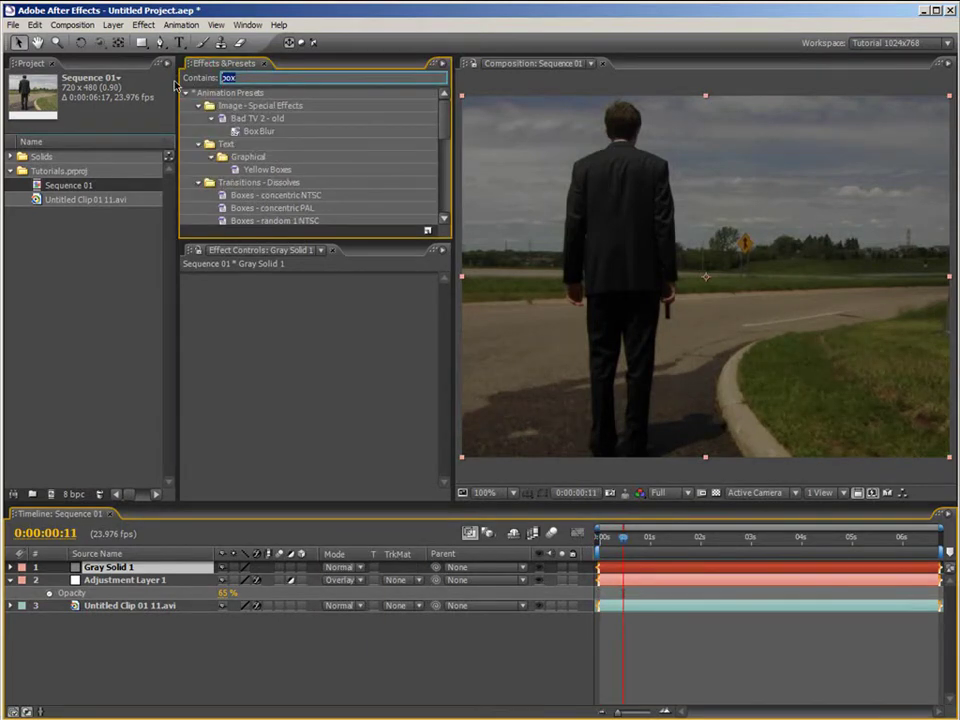
{"action": "type", "text": "ramp"}
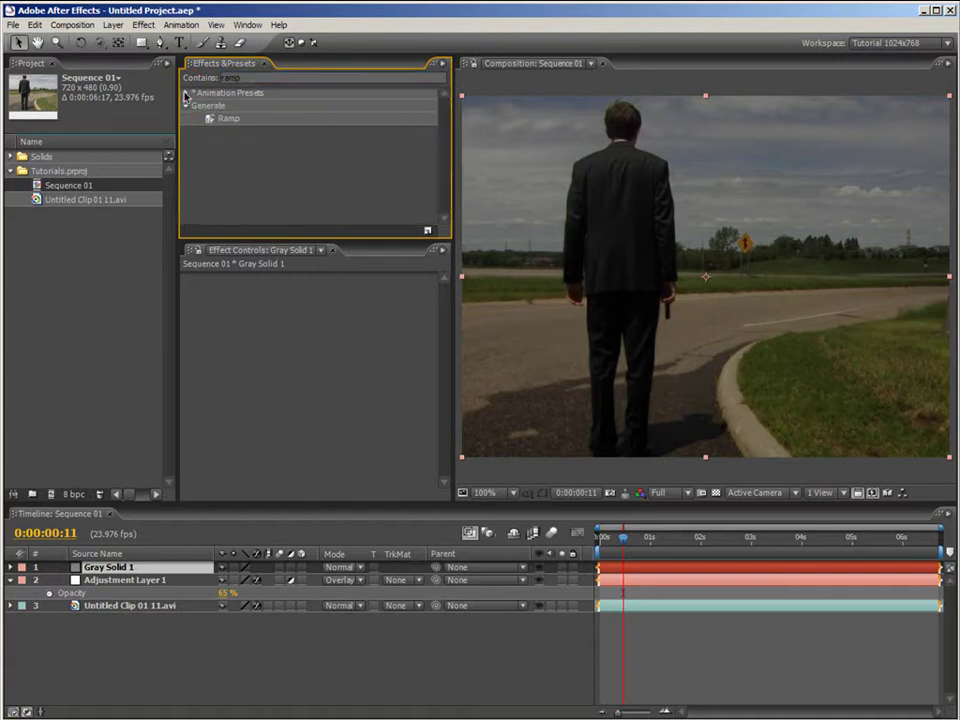
{"action": "double_click", "coordinate": [228, 119]}
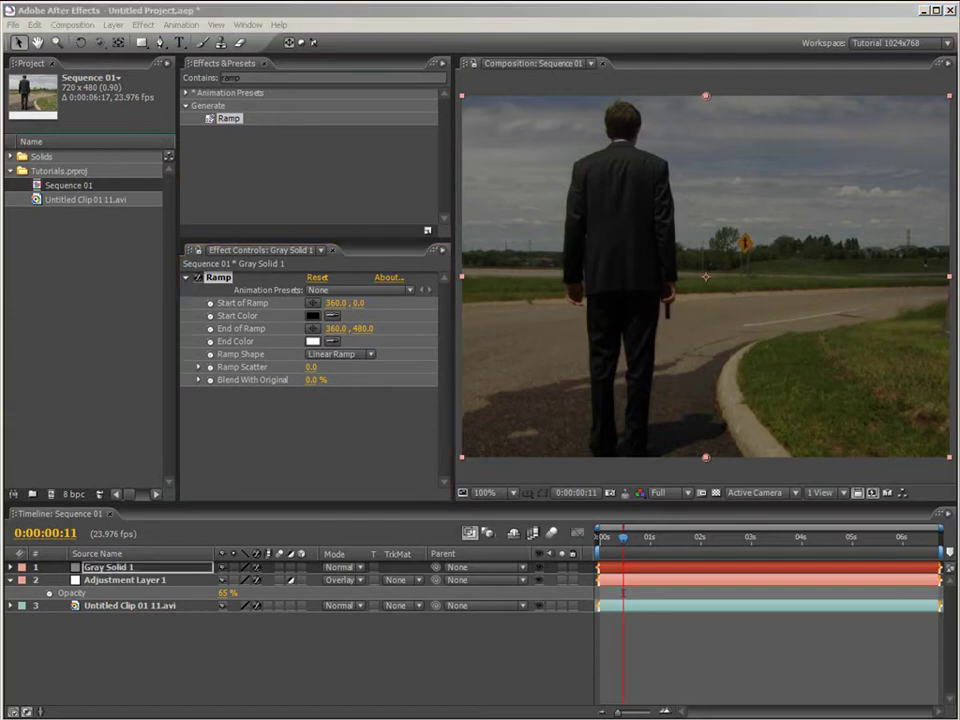
Set the Ramp start colour to orange and blend Gray Solid 1 in Multiply mode.
{"action": "left_click", "coordinate": [614, 540]}
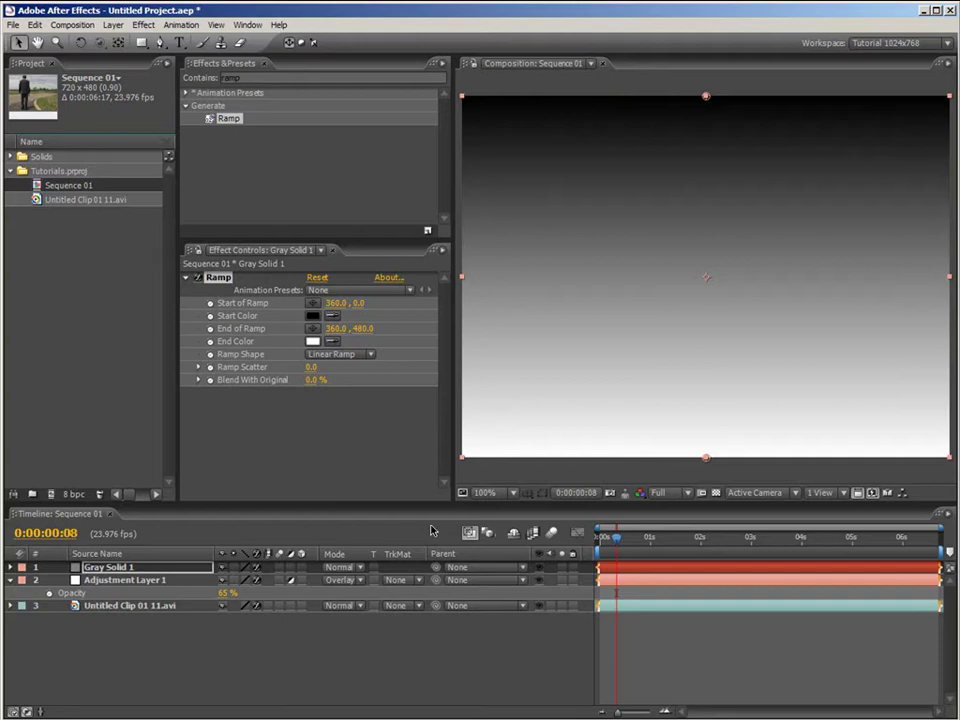
{"action": "left_click", "coordinate": [313, 315]}
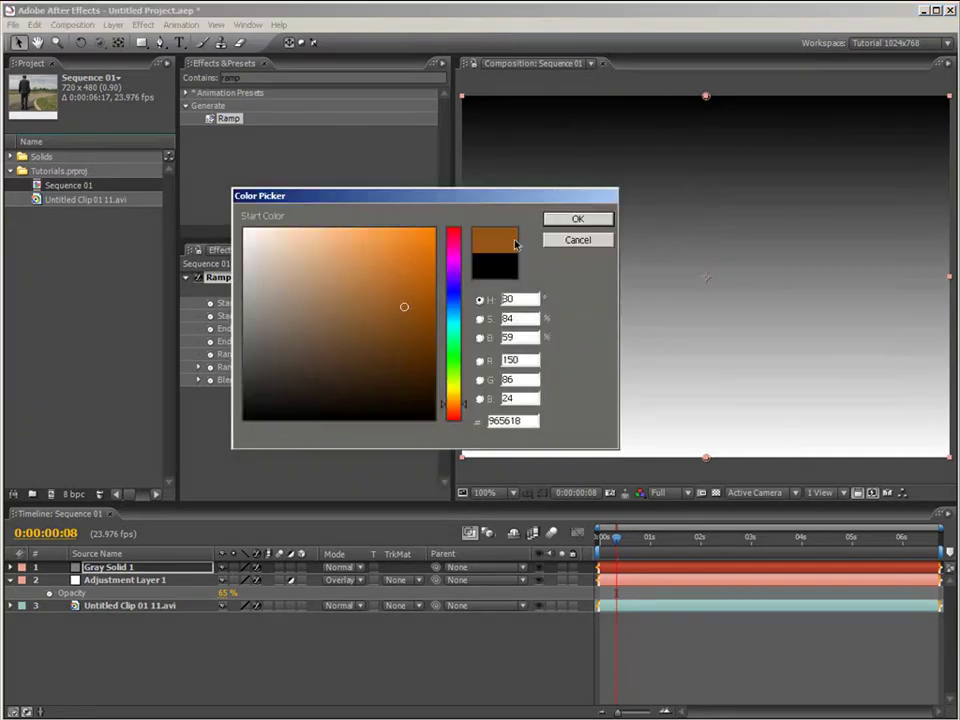
{"action": "left_click", "coordinate": [572, 219]}
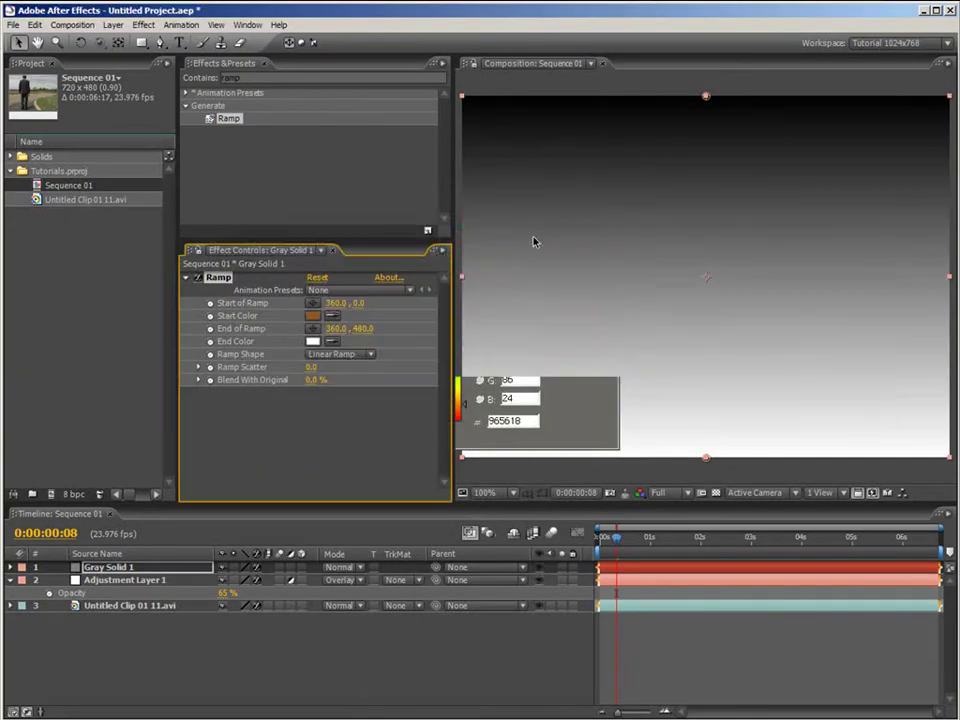
{"action": "left_click", "coordinate": [343, 567]}
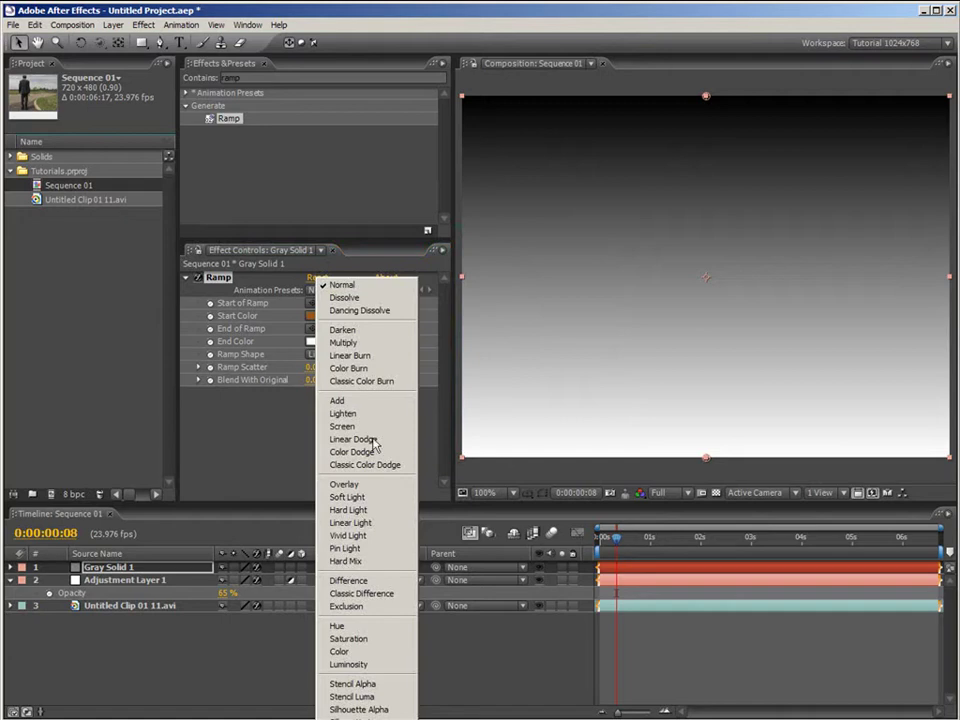
{"action": "left_click", "coordinate": [362, 343]}
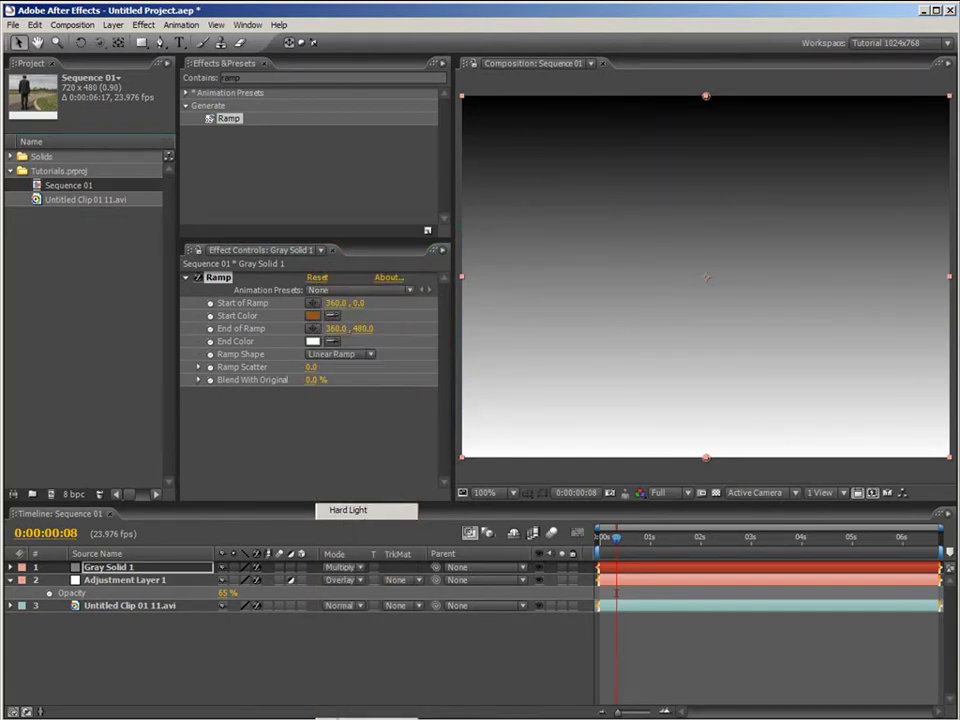
{"action": "left_click", "coordinate": [608, 538]}
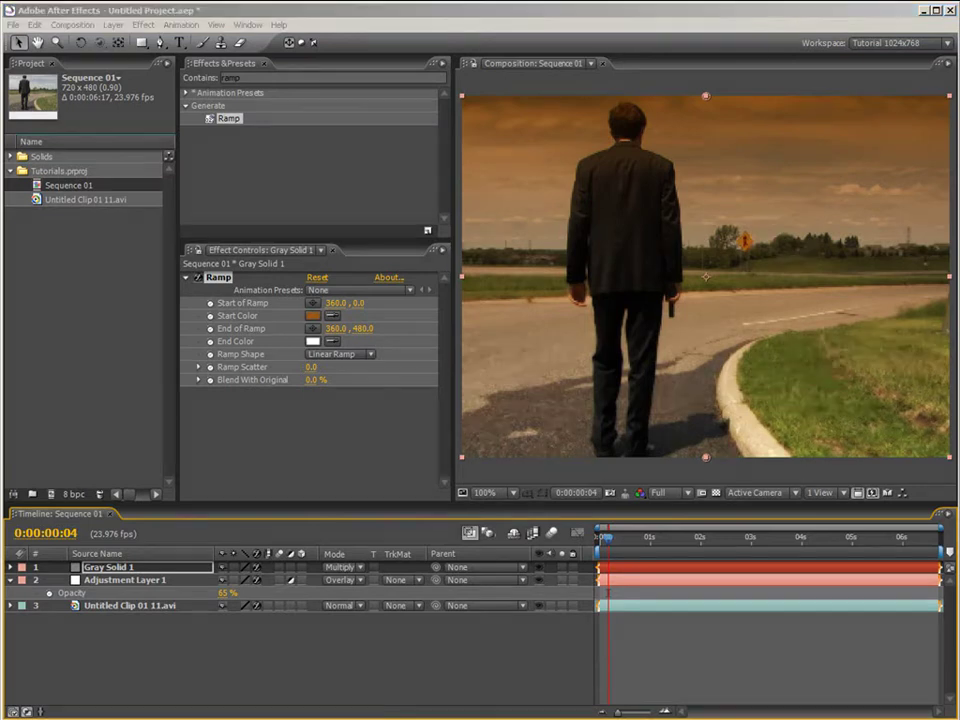
Set Gray Solid 1's opacity to 60% and switch its blend mode to Overlay.
{"action": "key", "text": "t"}
{"action": "left_click", "coordinate": [226, 580]}
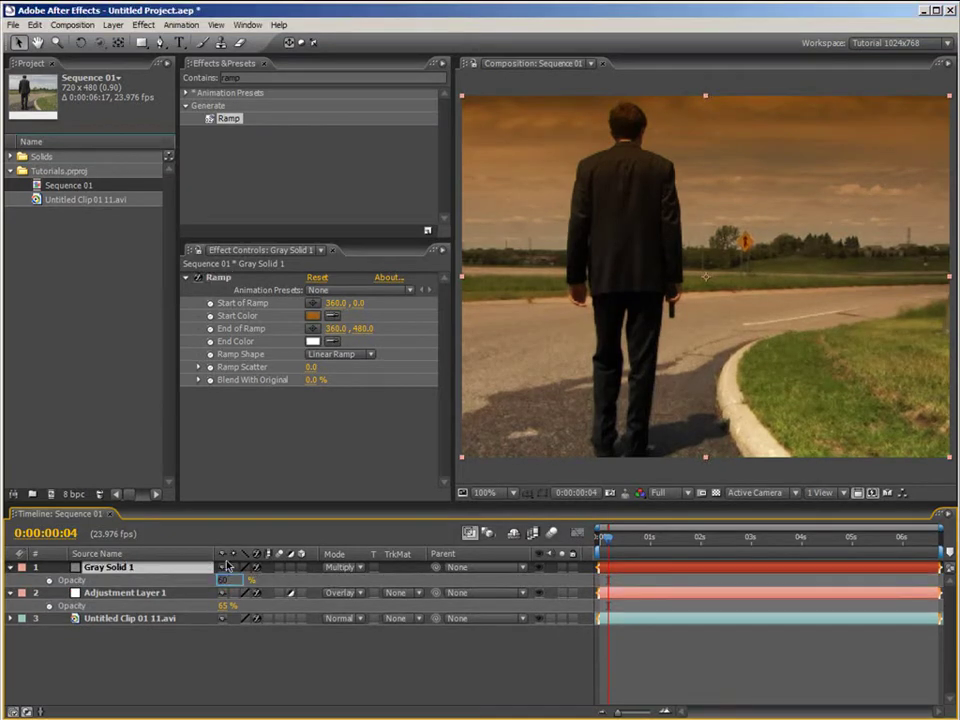
{"action": "type", "text": "60"}
{"action": "key", "text": "Return"}
{"action": "key", "text": "Page_Down"}
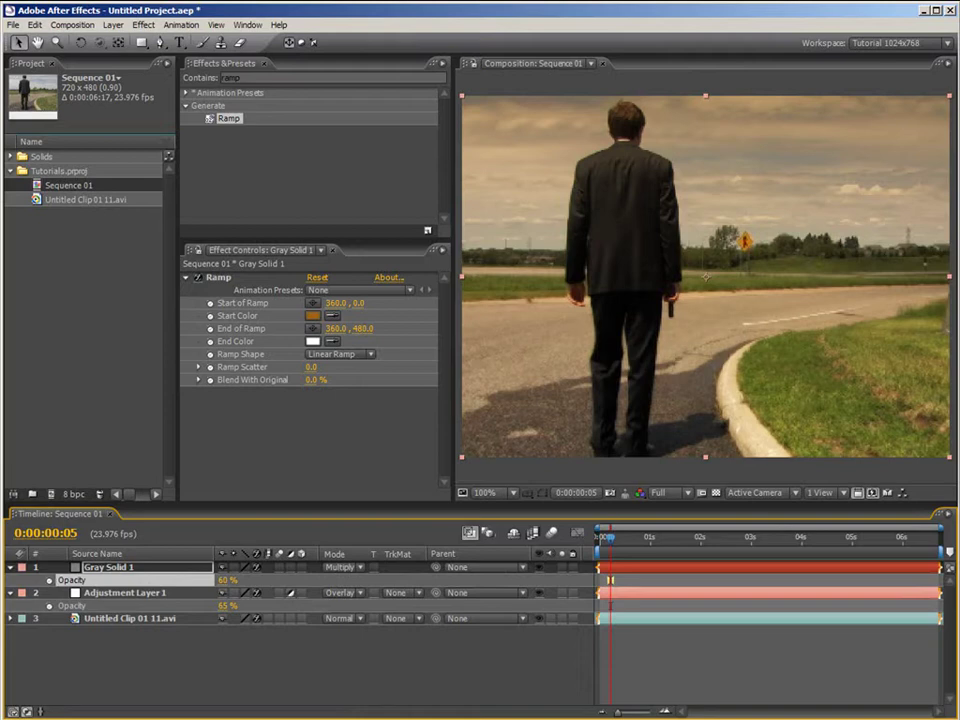
{"action": "left_click", "coordinate": [345, 567]}
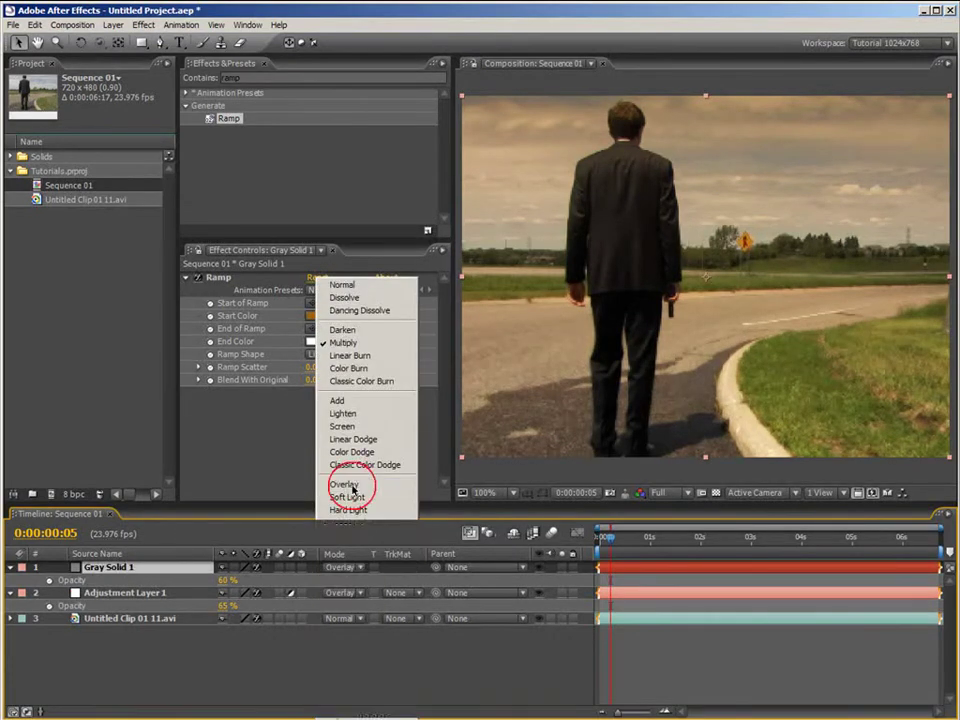
{"action": "left_click", "coordinate": [341, 486]}
Set the Ramp end colour to grey 808080 and the layer opacity to 70%.
{"action": "left_click", "coordinate": [313, 341]}
{"action": "left_click_drag", "start_coordinate": [285, 358], "coordinate": [220, 318]}
{"action": "type", "text": "808080"}
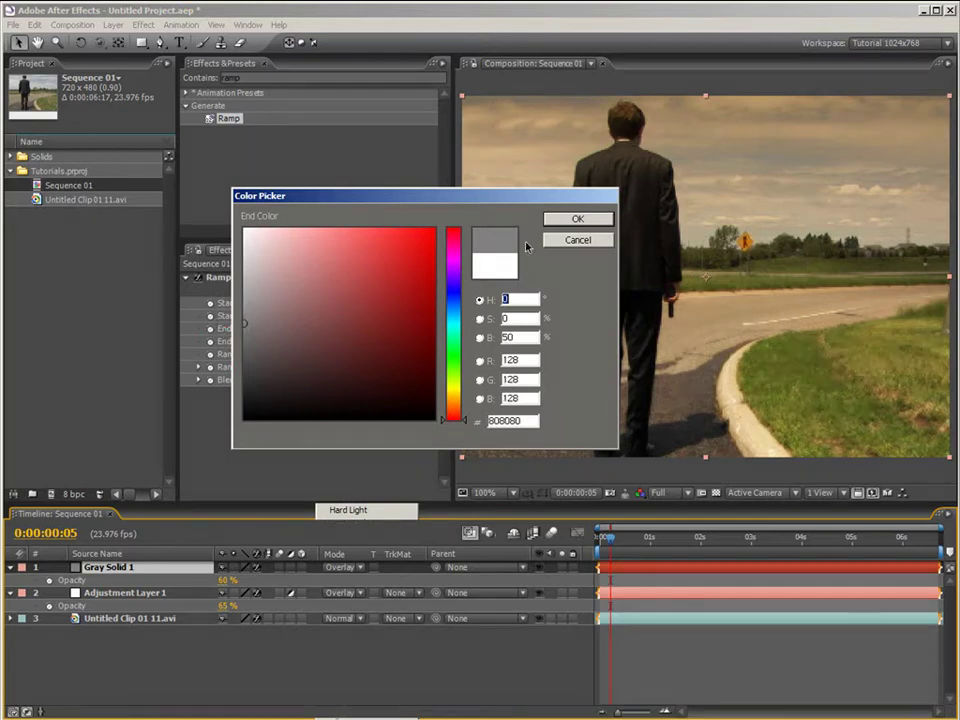
{"action": "left_click", "coordinate": [559, 222]}
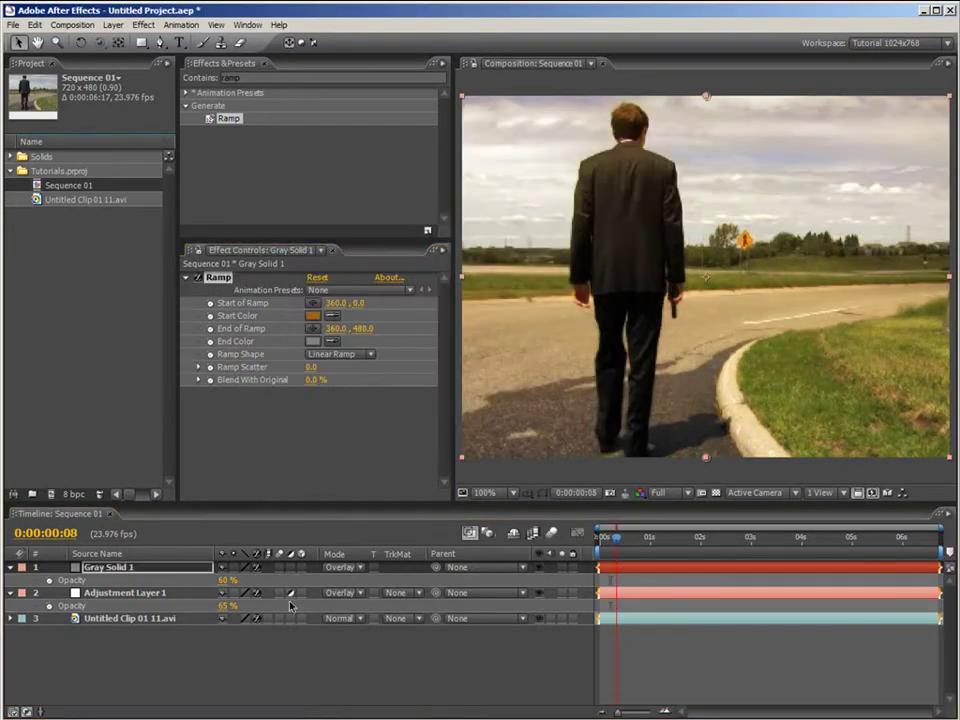
{"action": "left_click", "coordinate": [222, 580]}
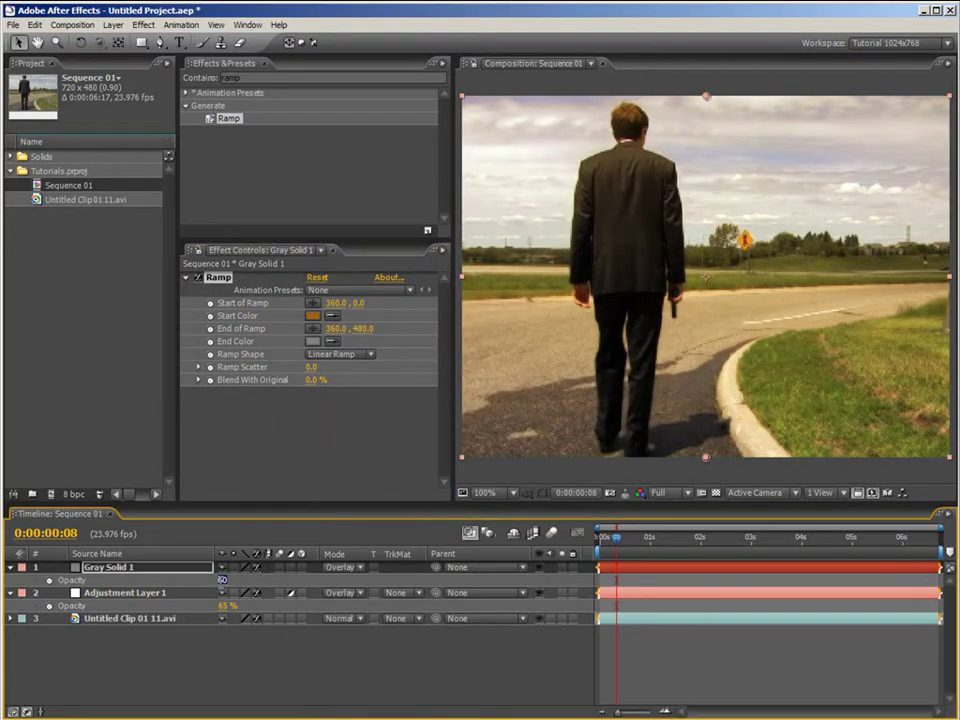
{"action": "key", "text": "Return"}
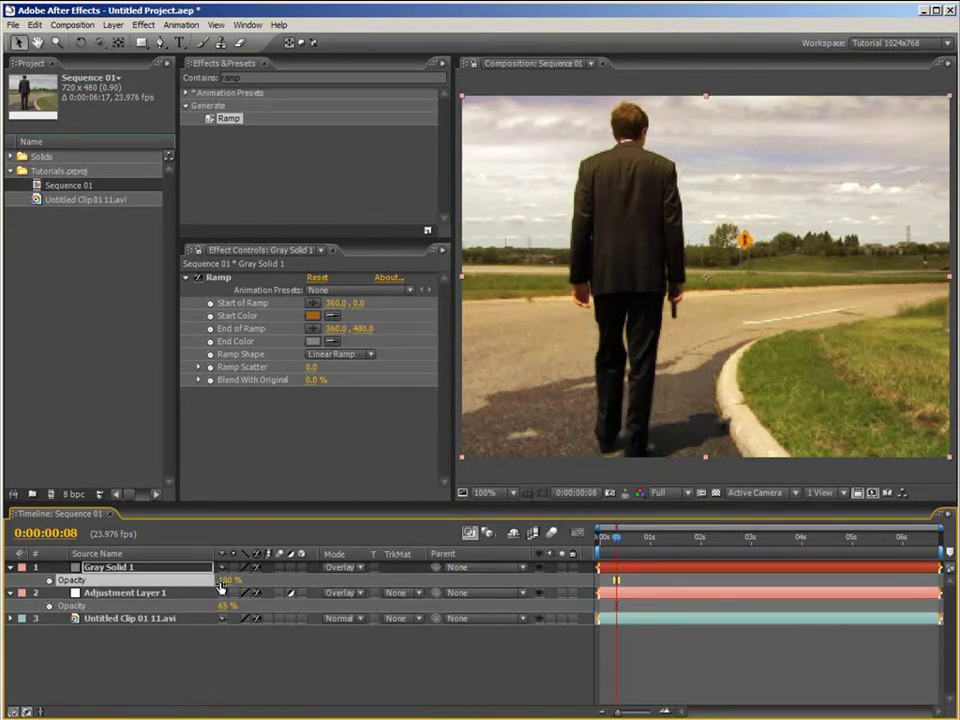
{"action": "key", "text": "Page_Down"}
{"action": "key", "text": "Page_Down"}
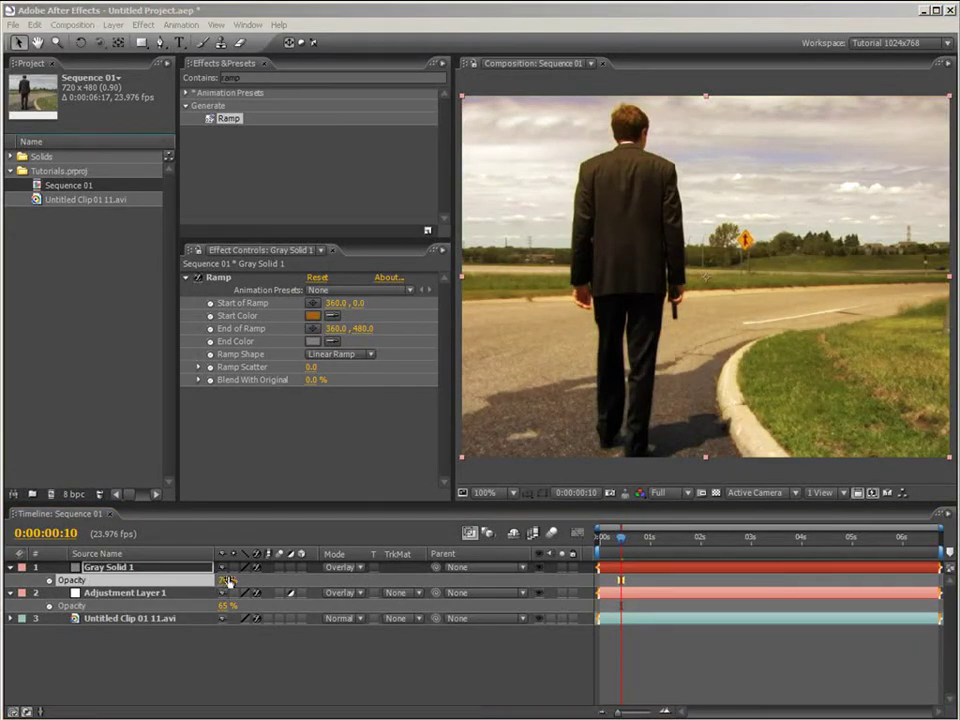
Create a new comp-sized solid, Gray Solid 2.
{"action": "key", "text": "ctrl+y"}
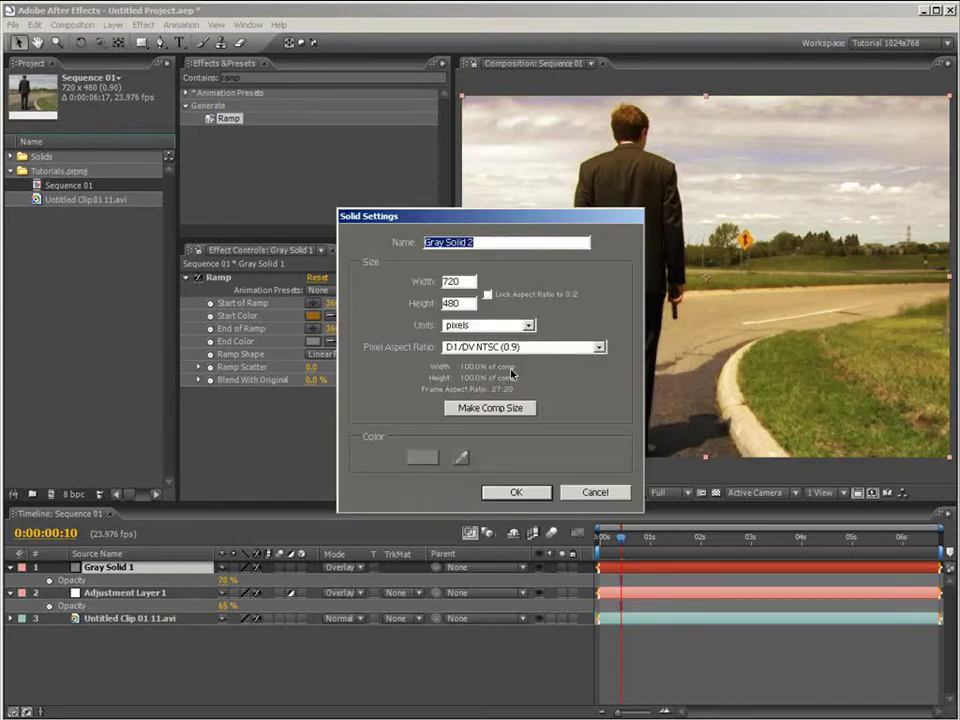
{"action": "left_click", "coordinate": [470, 408]}
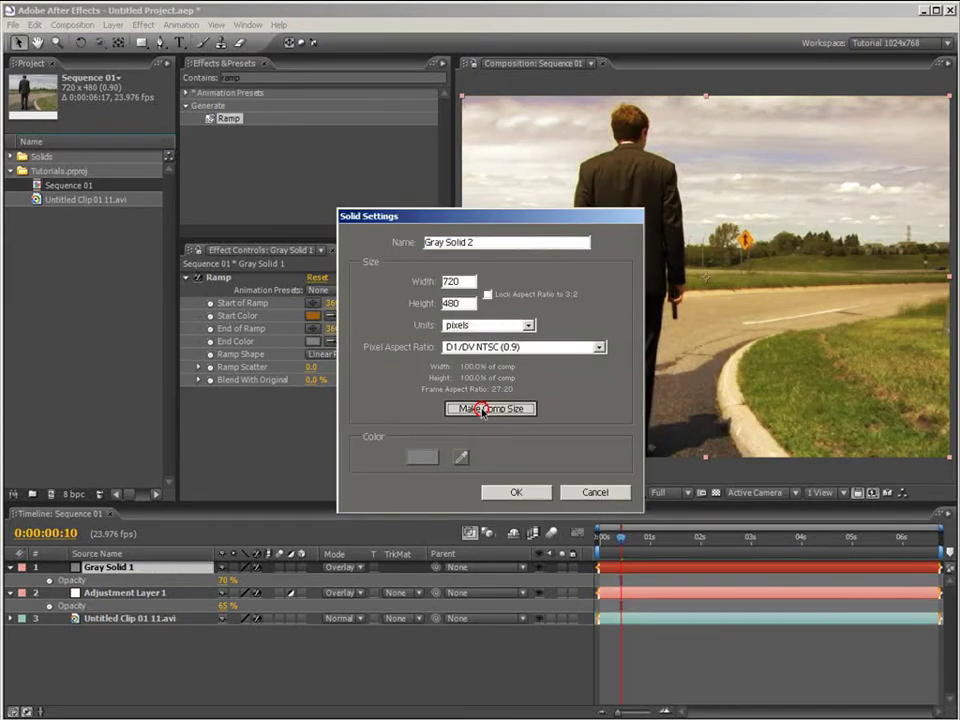
{"action": "left_click", "coordinate": [513, 493]}
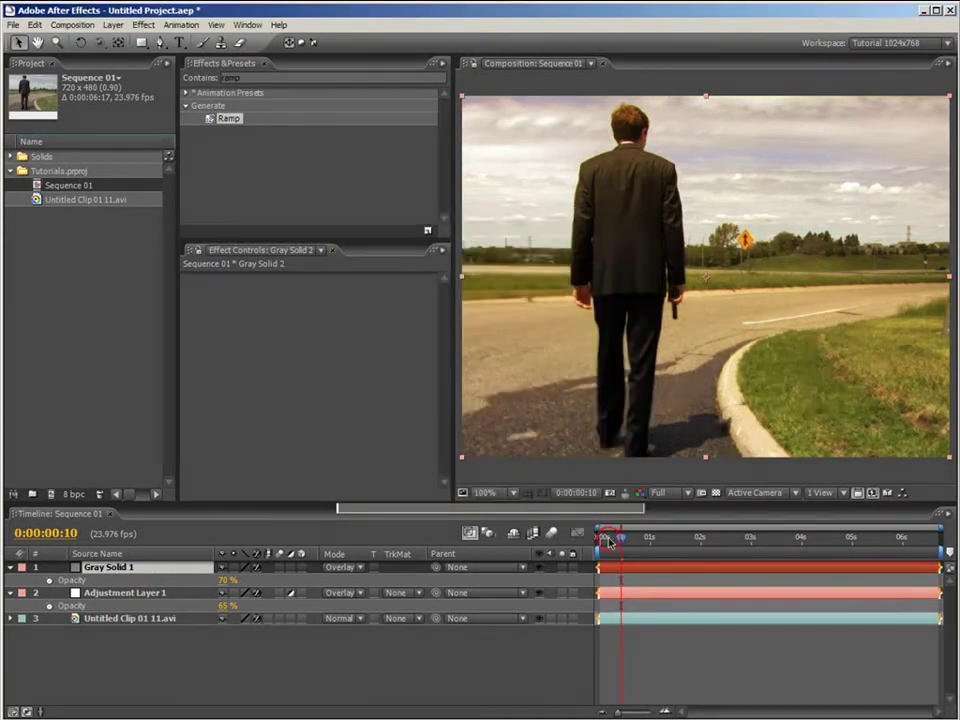
{"action": "left_click_drag", "start_coordinate": [621, 537], "coordinate": [607, 537]}
Apply a Radial Ramp to Gray Solid 2 running from white to a black end colour.
{"action": "left_click_drag", "start_coordinate": [219, 556], "coordinate": [219, 567]}
{"action": "left_click", "coordinate": [604, 541]}
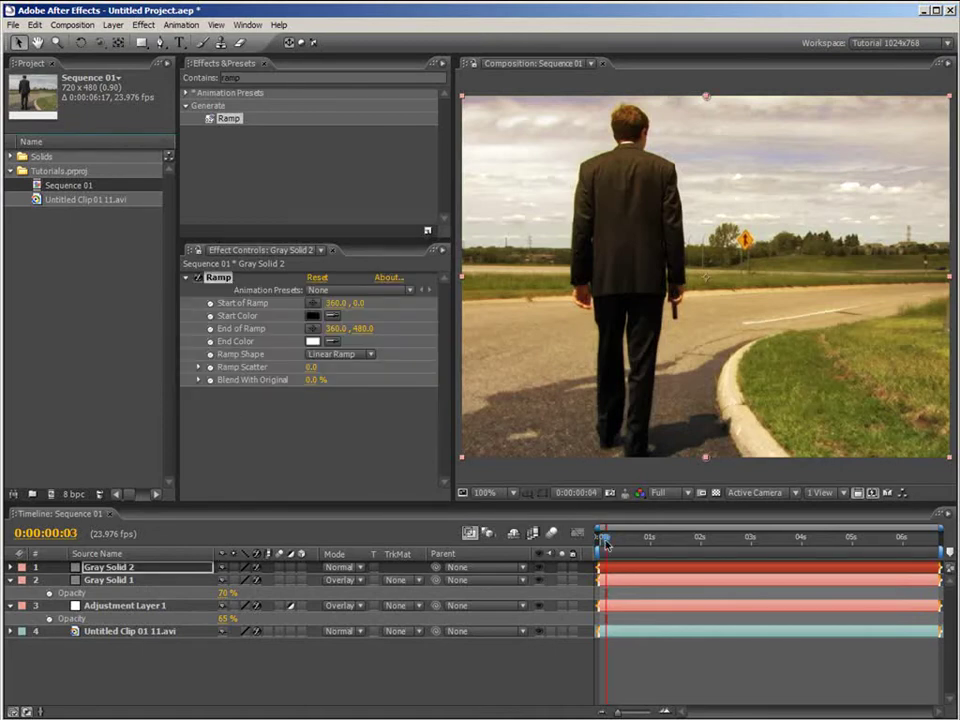
{"action": "left_click", "coordinate": [340, 354]}
{"action": "left_click", "coordinate": [372, 368]}
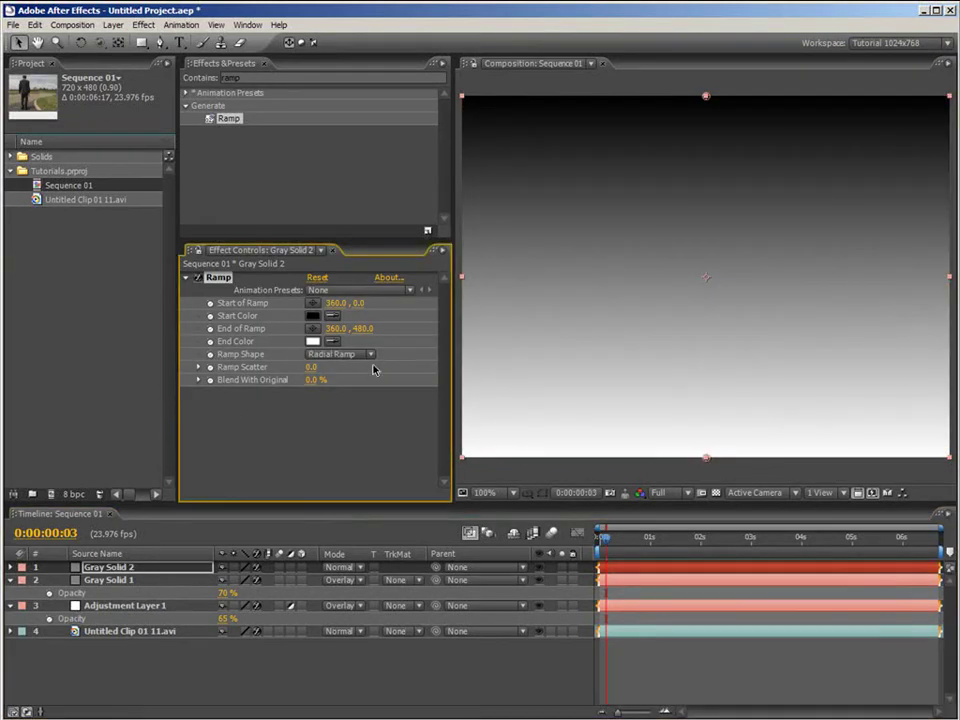
{"action": "left_click", "coordinate": [313, 341]}
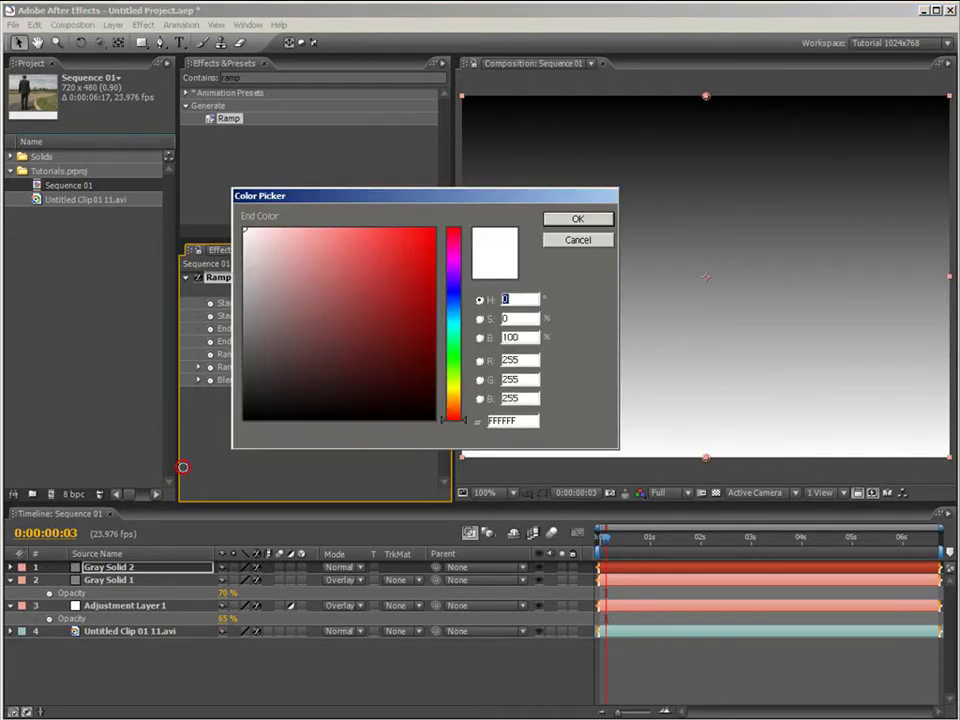
{"action": "left_click", "coordinate": [244, 421]}
{"action": "left_click", "coordinate": [557, 221]}
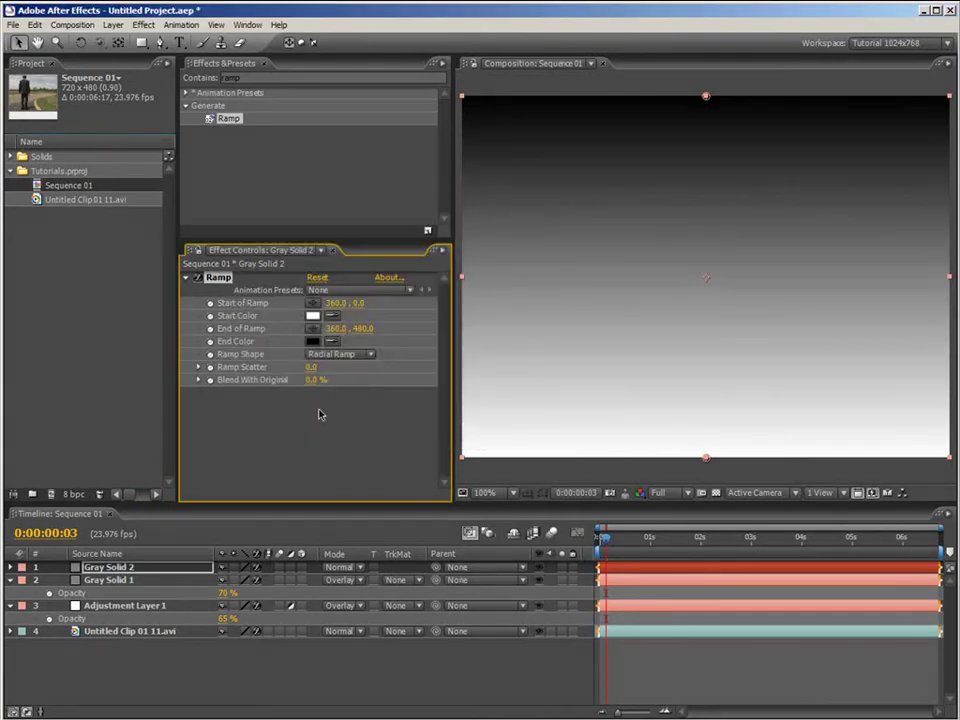
Blend Gray Solid 2 in Multiply mode at 65% opacity.
{"action": "left_click", "coordinate": [347, 568]}
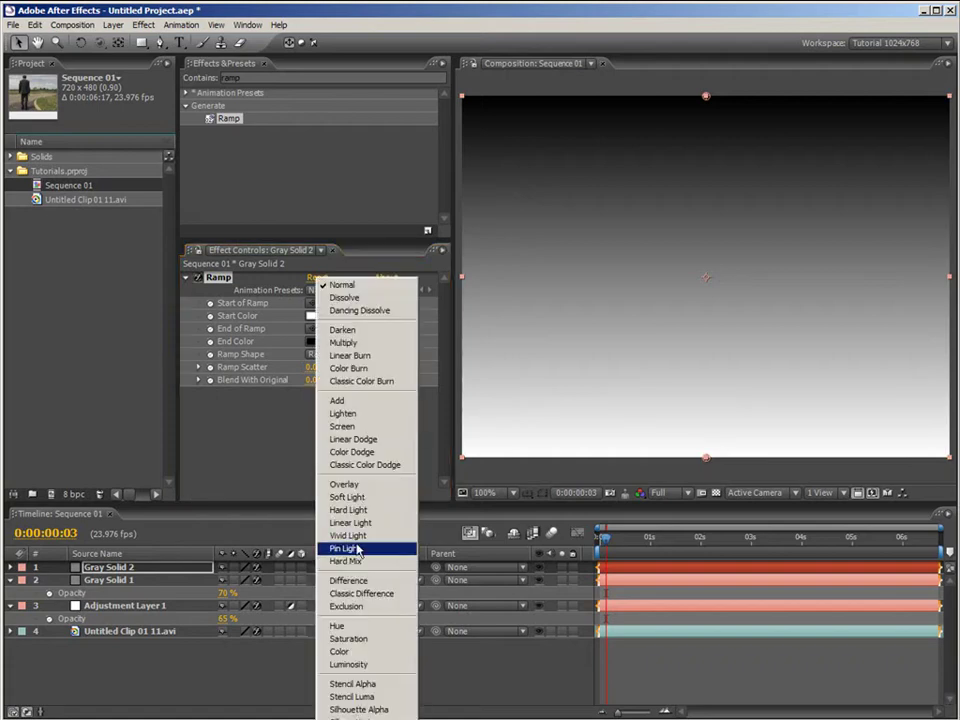
{"action": "left_click", "coordinate": [354, 345]}
{"action": "key", "text": "t"}
{"action": "left_click", "coordinate": [226, 580]}
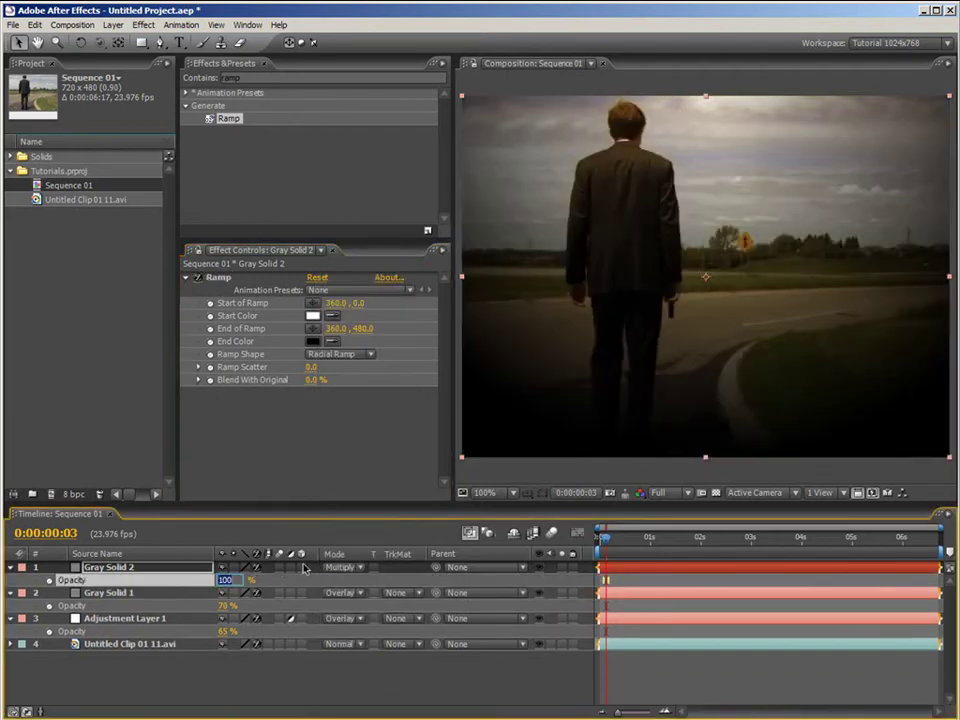
{"action": "type", "text": "35"}
{"action": "key", "text": "Return"}
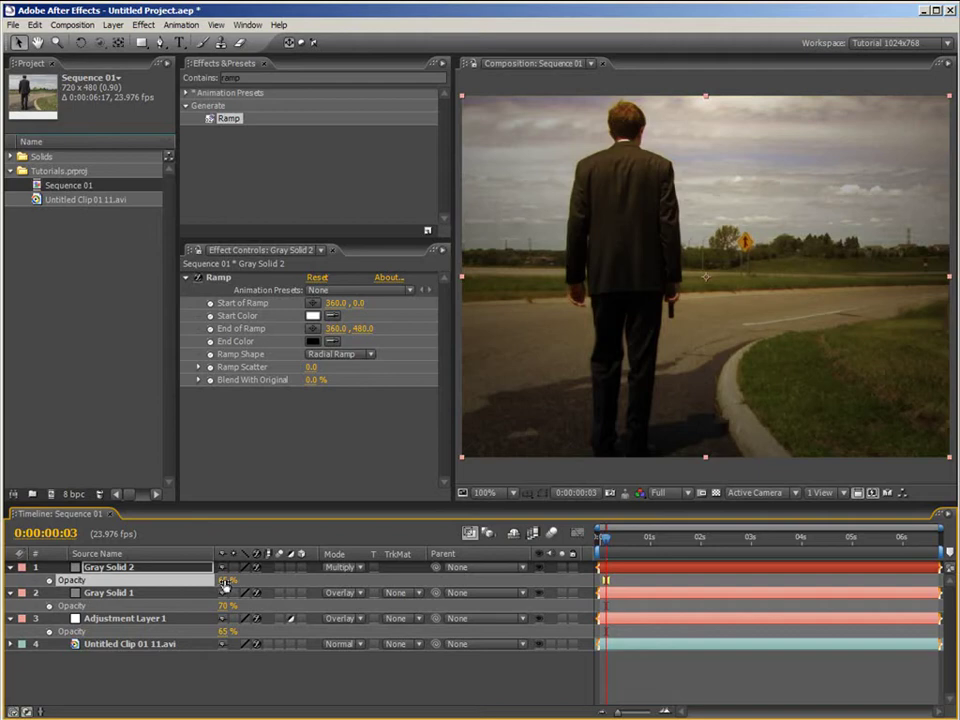
Centre the vignette on the man's upper back and extend its edge toward the bottom-right corner.
{"action": "left_click", "coordinate": [313, 302]}
{"action": "left_click", "coordinate": [626, 167]}
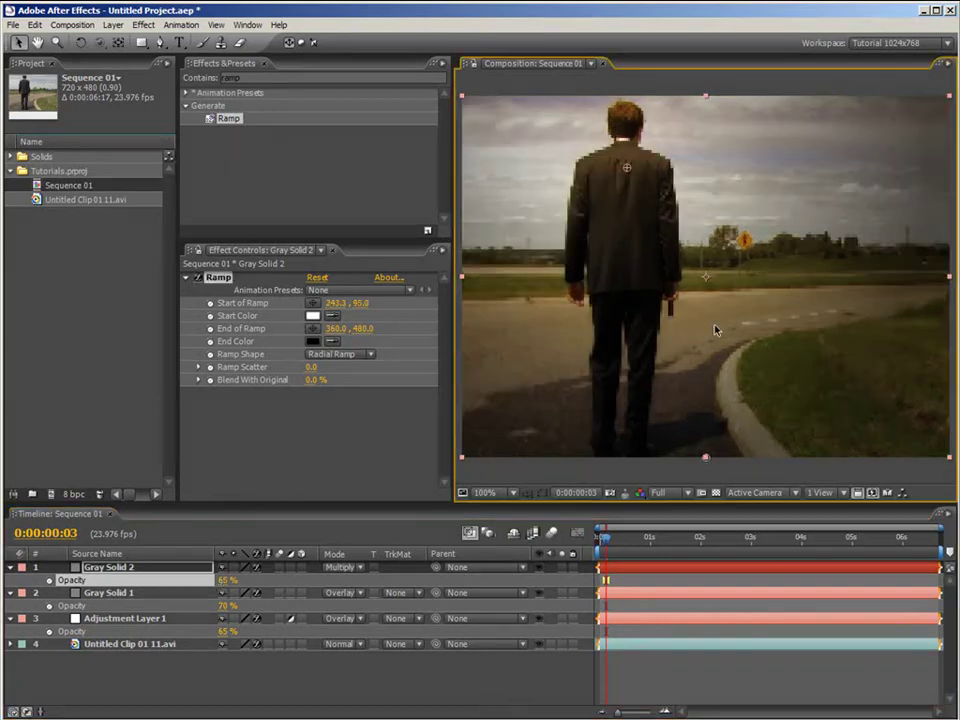
{"action": "key", "text": "comma"}
{"action": "key", "text": "comma"}
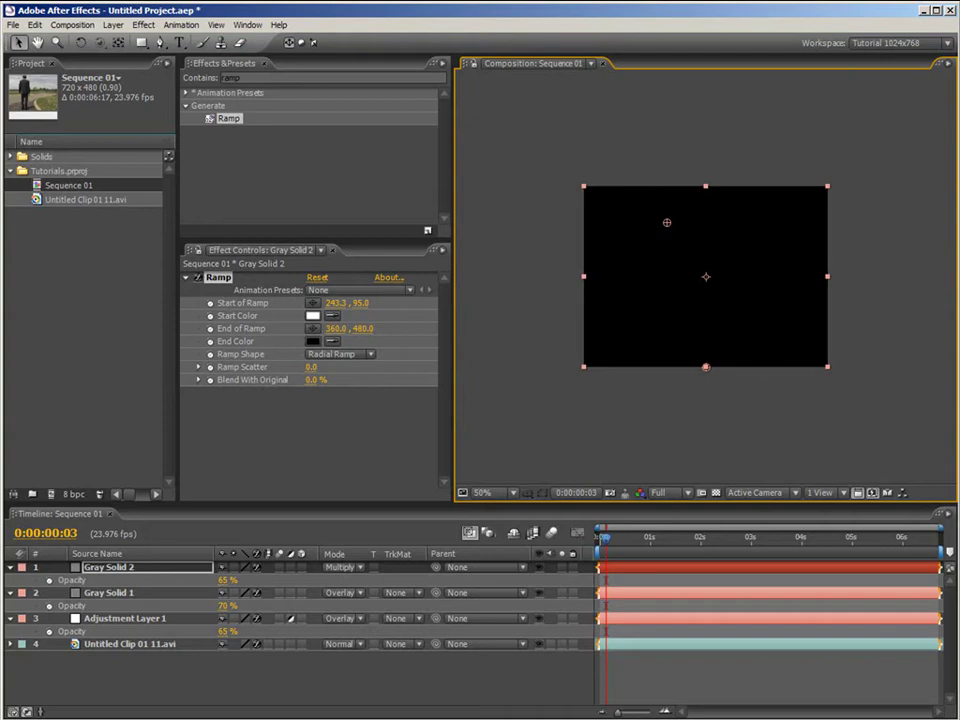
{"action": "left_click_drag", "start_coordinate": [706, 367], "coordinate": [829, 364]}
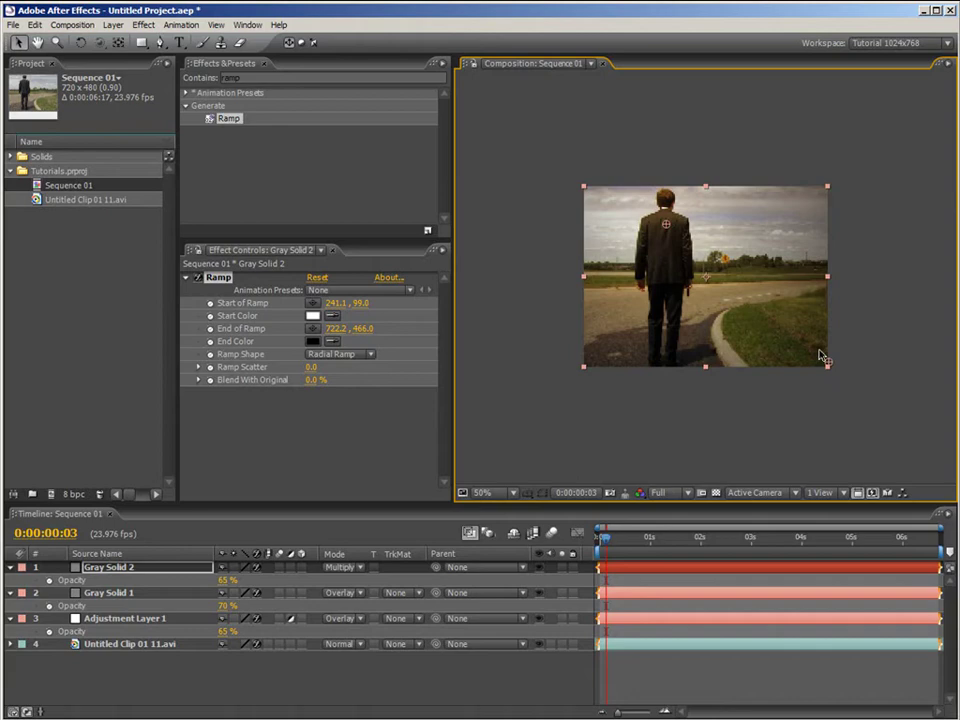
{"action": "left_click_drag", "start_coordinate": [822, 357], "coordinate": [818, 353]}
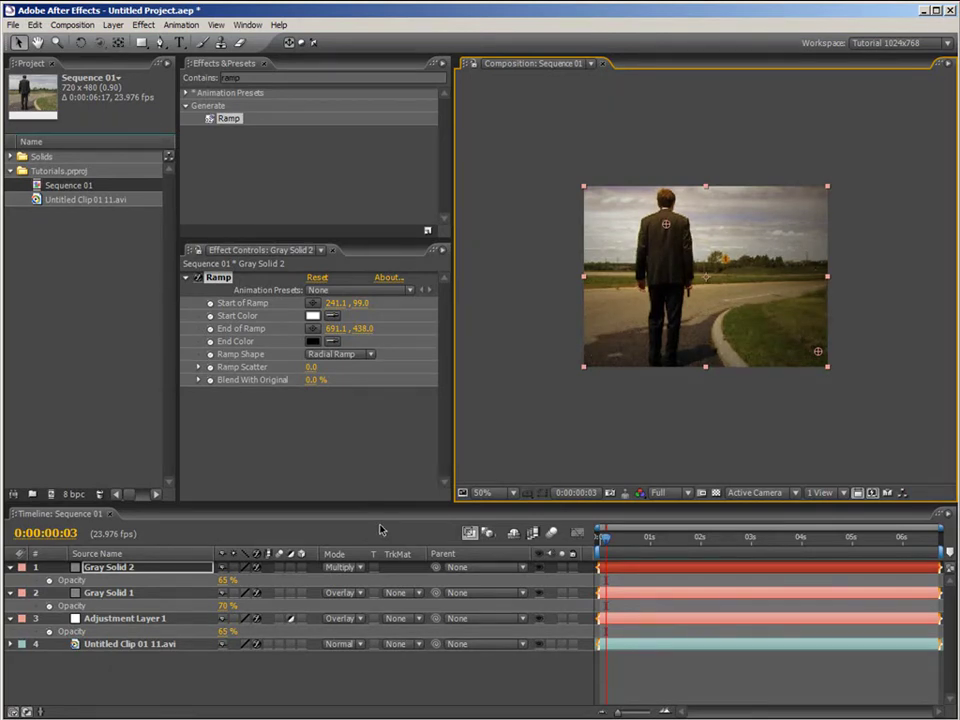
Set preview resolution to Half and add Gray Solid 3 at the timeline start.
{"action": "left_click", "coordinate": [662, 492]}
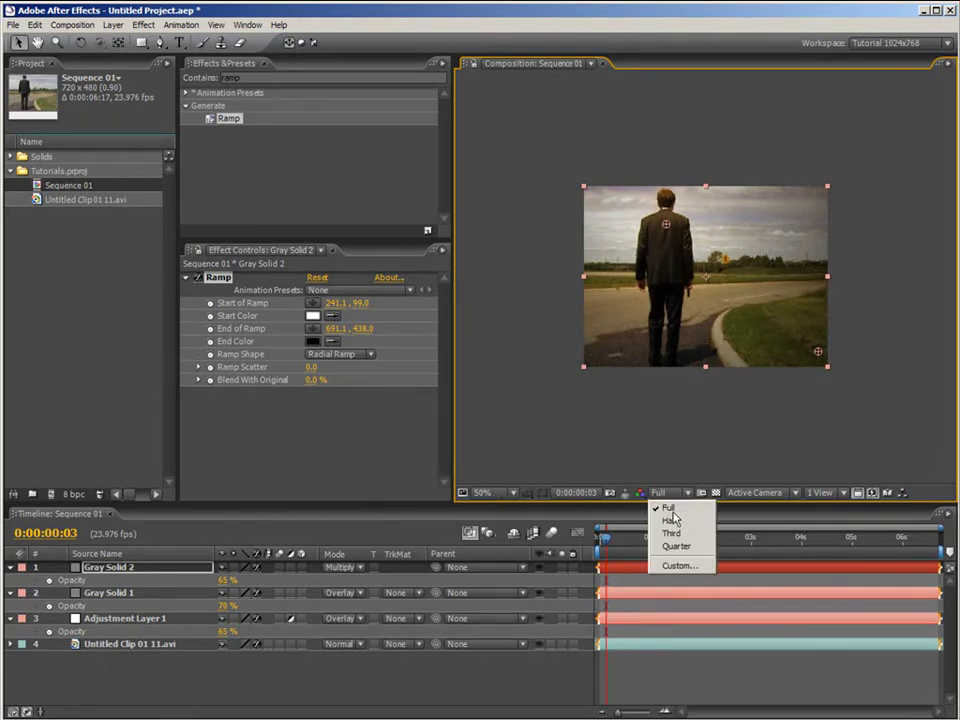
{"action": "left_click", "coordinate": [669, 520]}
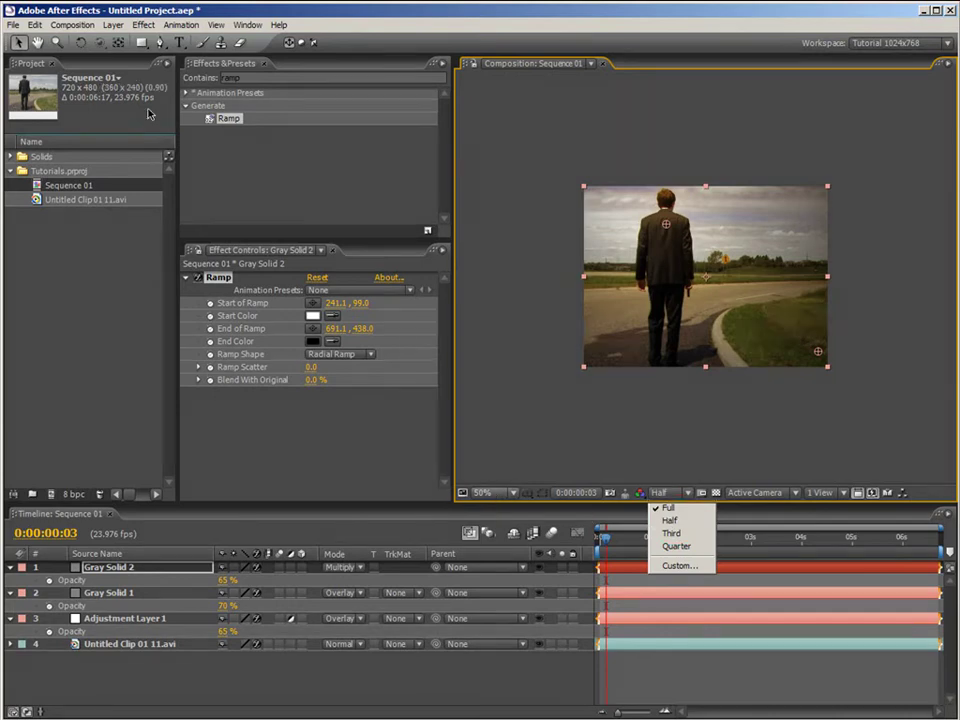
{"action": "key", "text": "ctrl+y"}
{"action": "key", "text": "Home"}
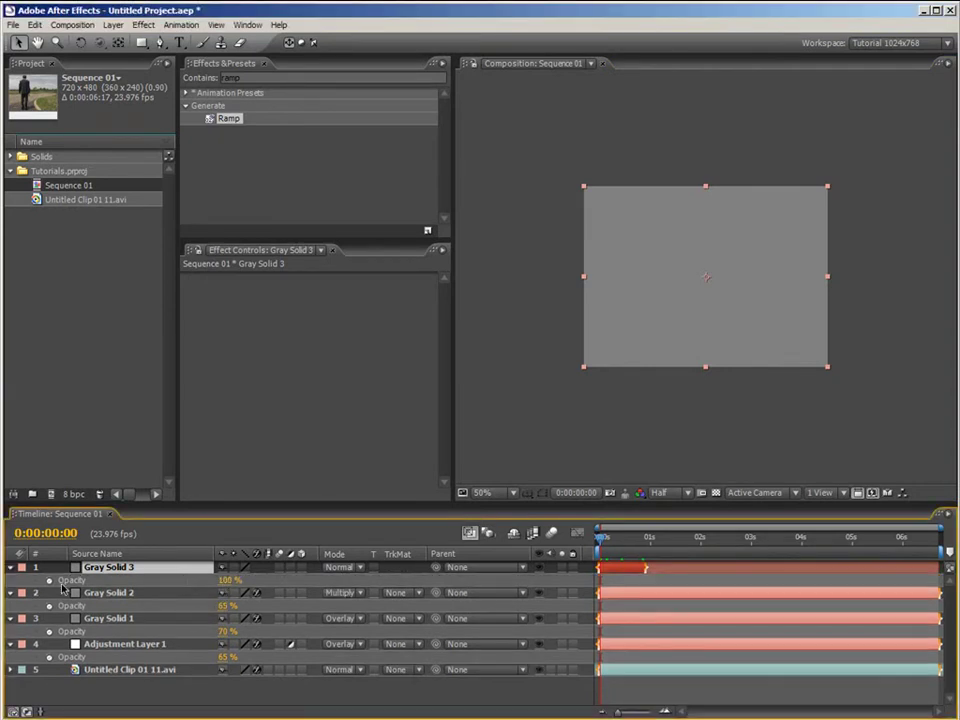
Keyframe Gray Solid 3's opacity to fade out to 0% by 0:00:00:20.
{"action": "key", "text": "t"}
{"action": "left_click", "coordinate": [48, 581]}
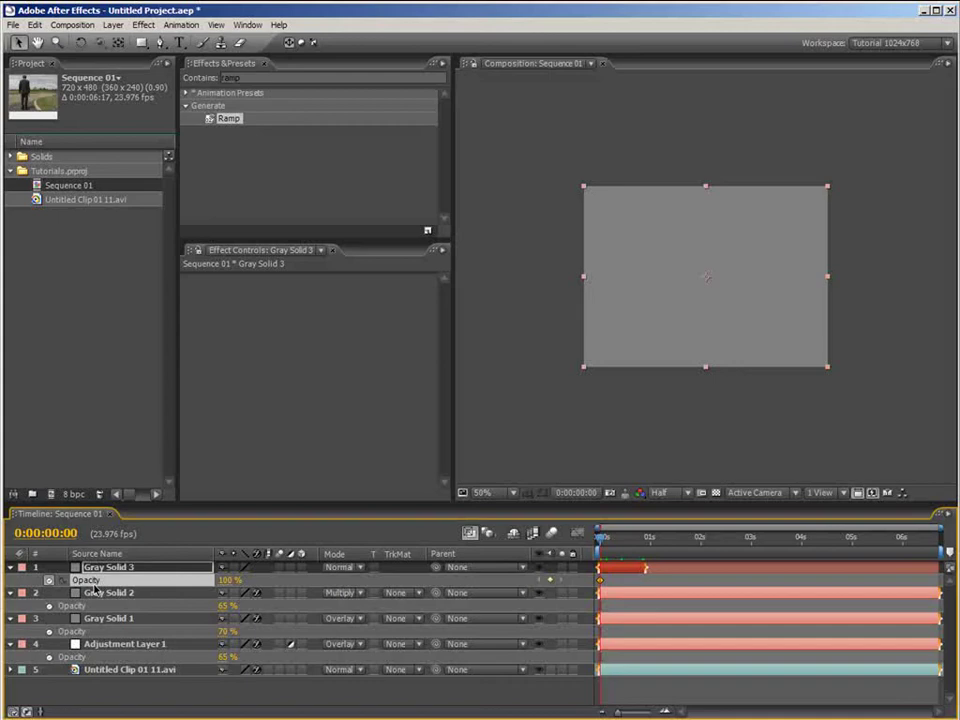
{"action": "left_click", "coordinate": [227, 581]}
{"action": "key", "text": "shift+Page_Down"}
{"action": "key", "text": "shift+Page_Down"}
{"action": "type", "text": "2"}
{"action": "key", "text": "Return"}
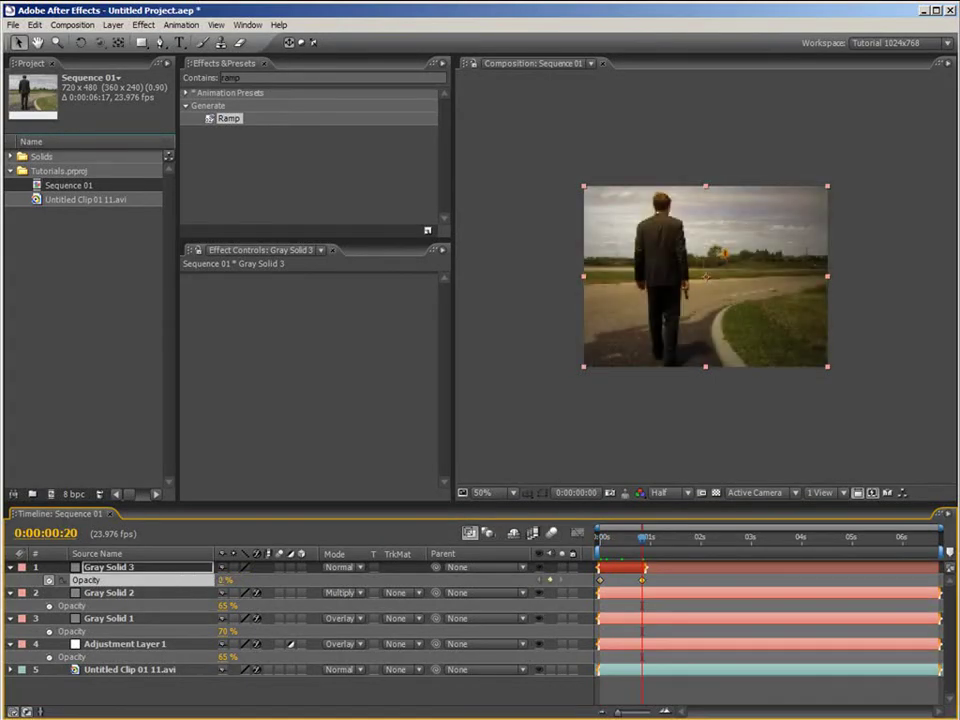
{"action": "key", "text": "Page_Up"}
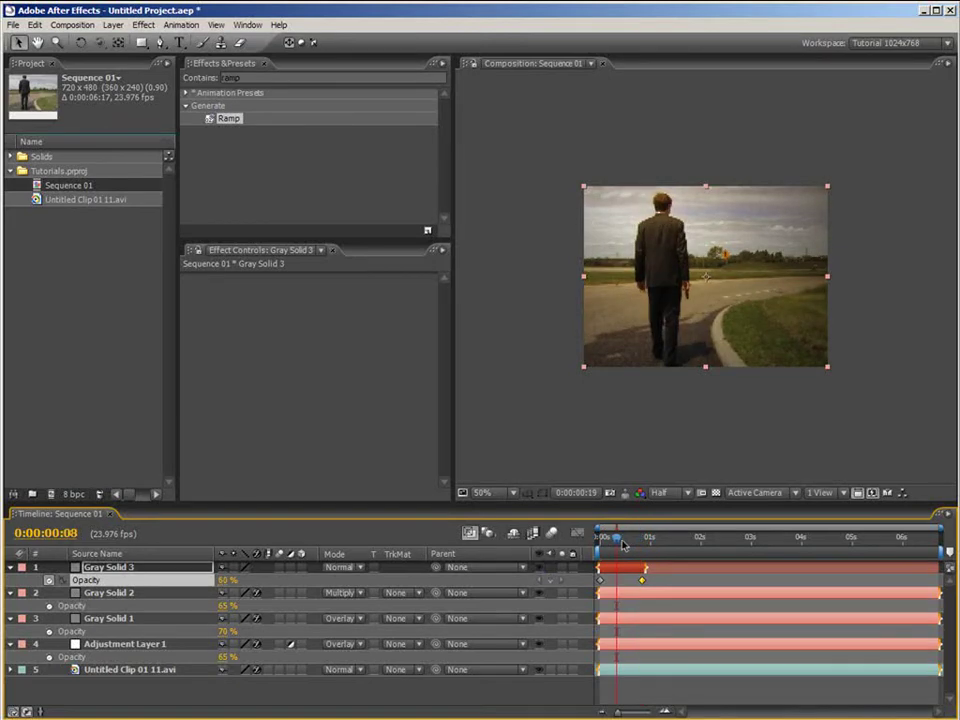
{"action": "left_click", "coordinate": [625, 542]}
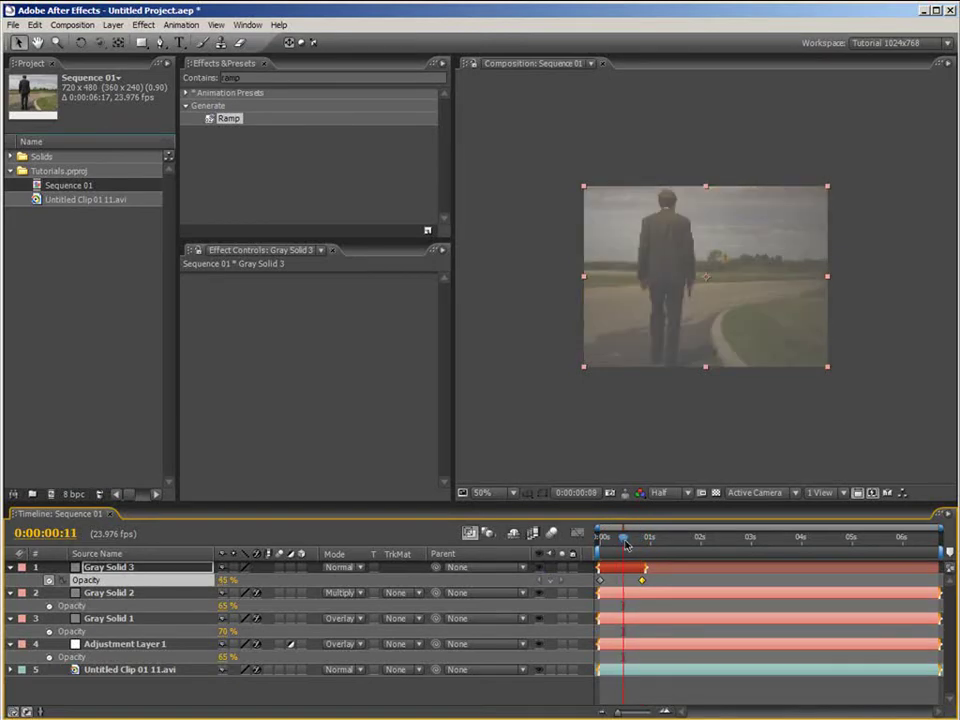
Set Gray Solid 3 to Add blending and scrub to preview the fade.
{"action": "left_click", "coordinate": [345, 567]}
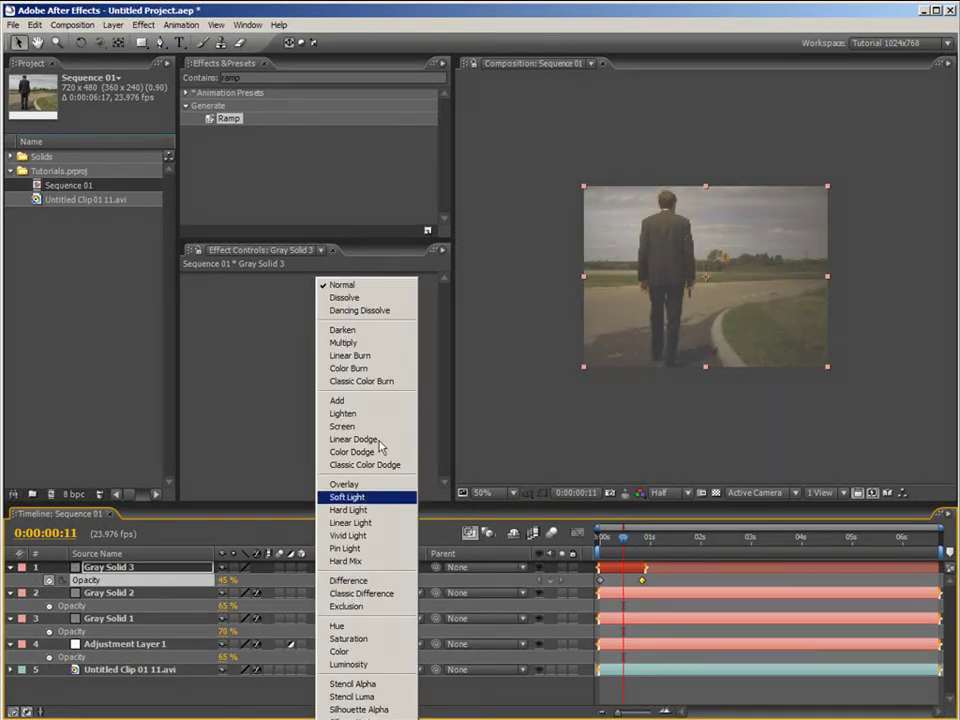
{"action": "left_click", "coordinate": [379, 401]}
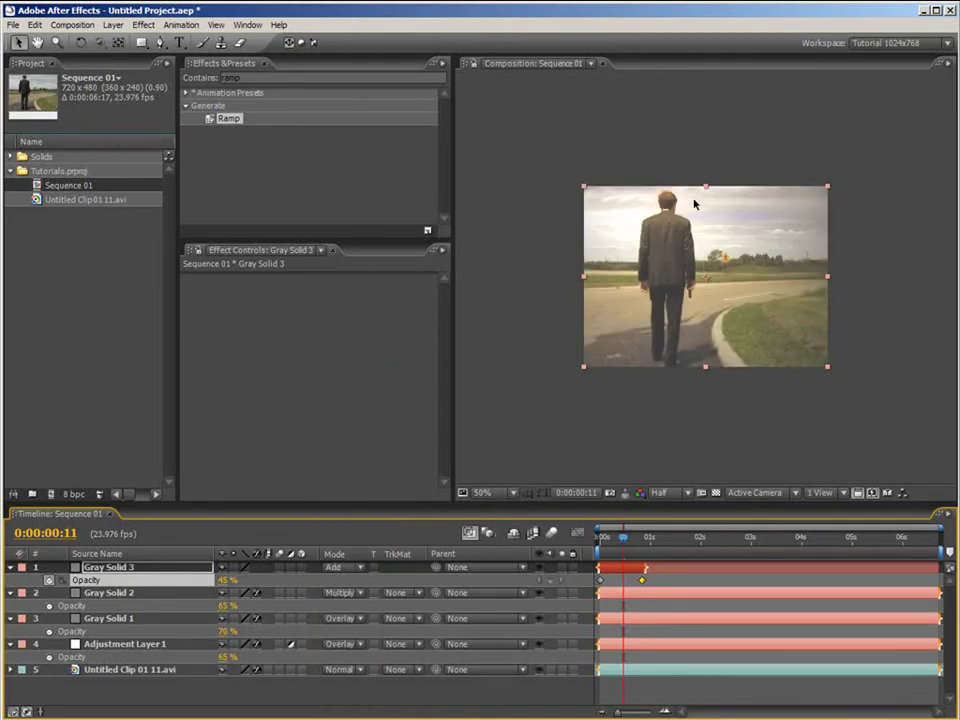
{"action": "left_click_drag", "start_coordinate": [623, 538], "coordinate": [636, 541]}
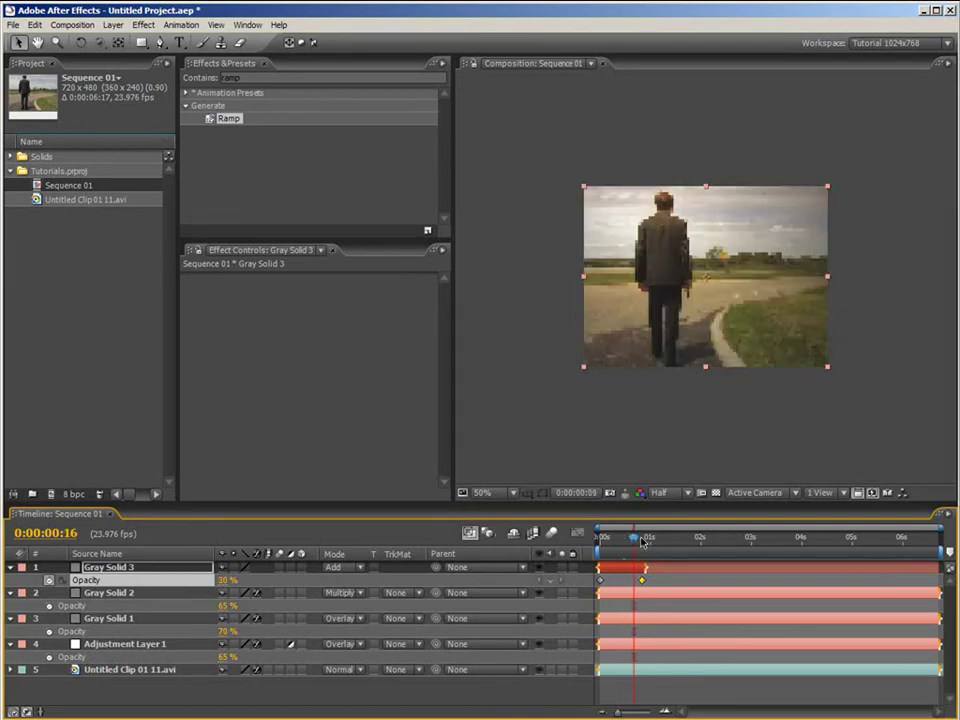
Create a new pure black solid, Black Solid 1.
{"action": "key", "text": "ctrl+y"}
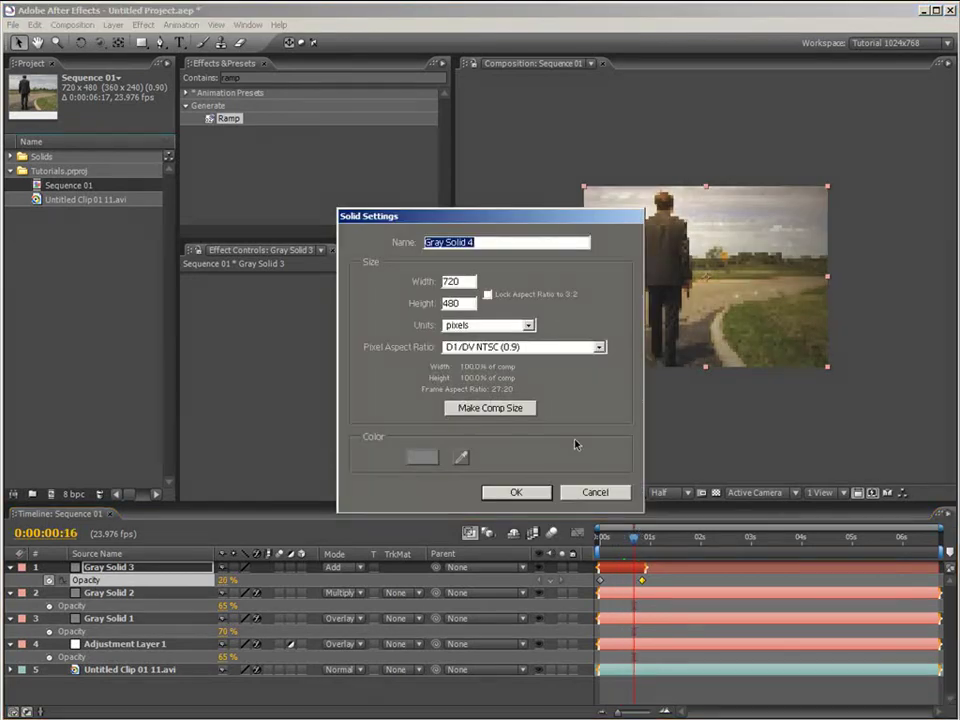
{"action": "left_click", "coordinate": [423, 459]}
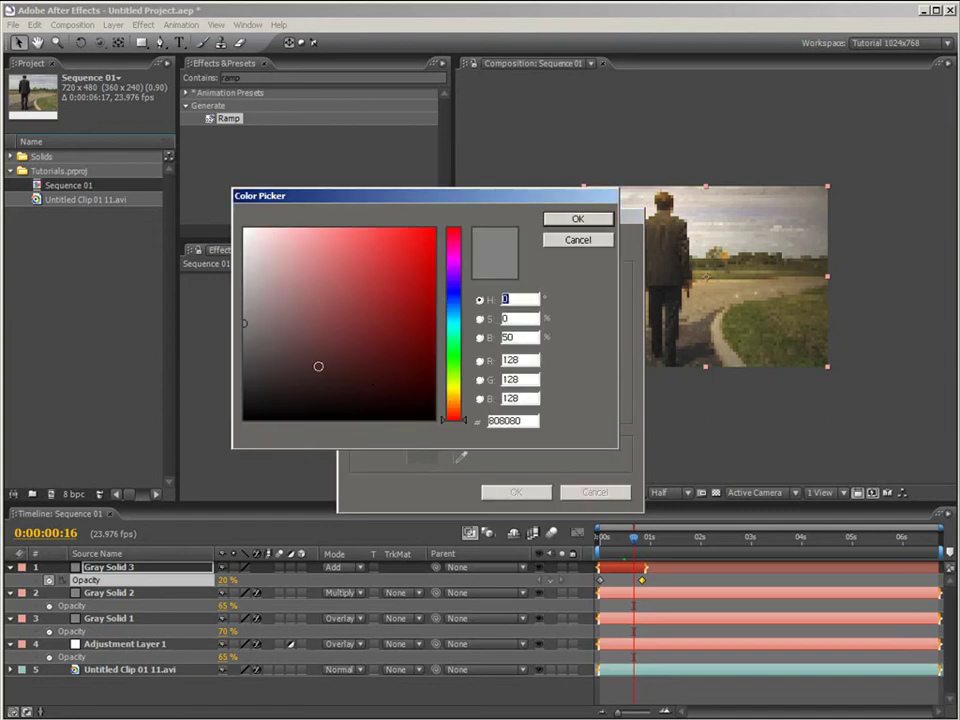
{"action": "left_click_drag", "start_coordinate": [317, 366], "coordinate": [245, 419]}
{"action": "left_click", "coordinate": [577, 218]}
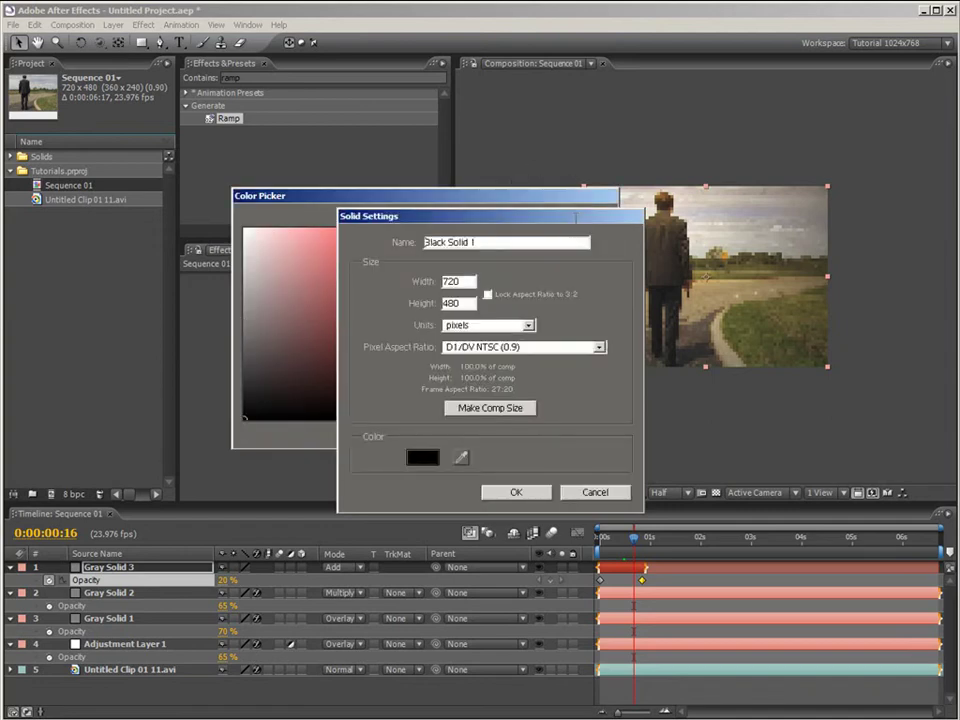
{"action": "left_click", "coordinate": [512, 490]}
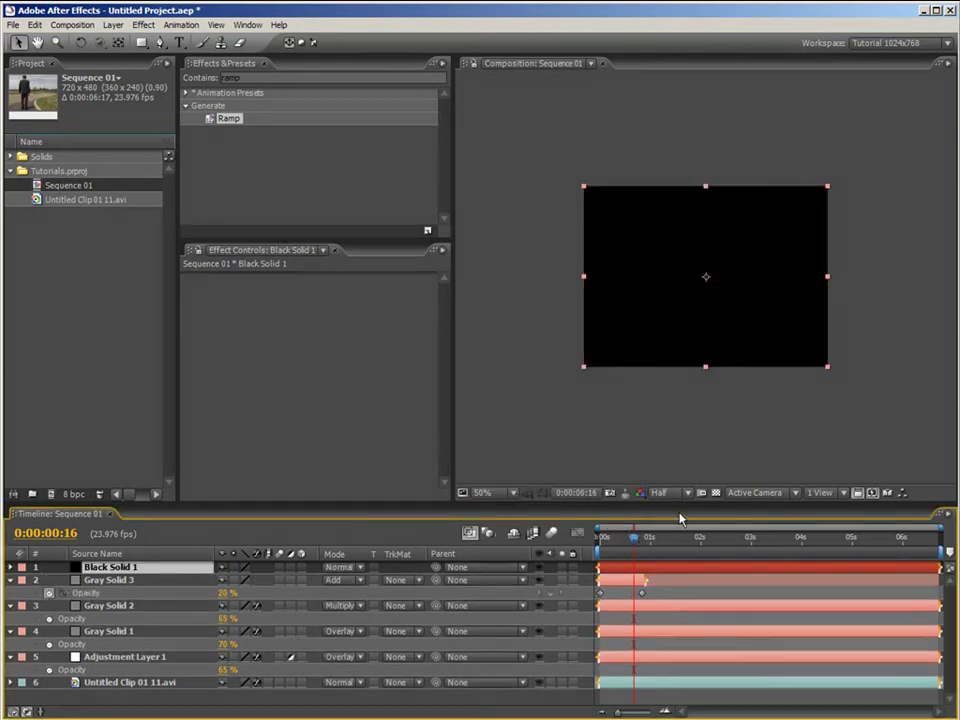
Trim Black Solid 1 to start at 0:00:05:20.
{"action": "key", "text": "End"}
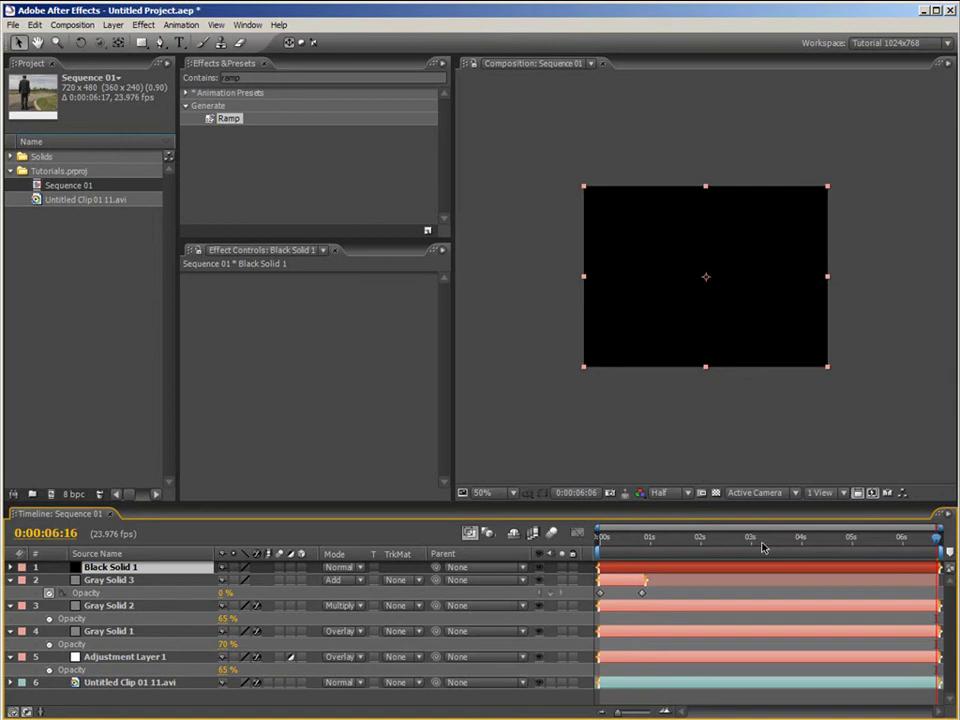
{"action": "key", "text": "shift+Page_Up"}
{"action": "key", "text": "shift+Page_Up"}
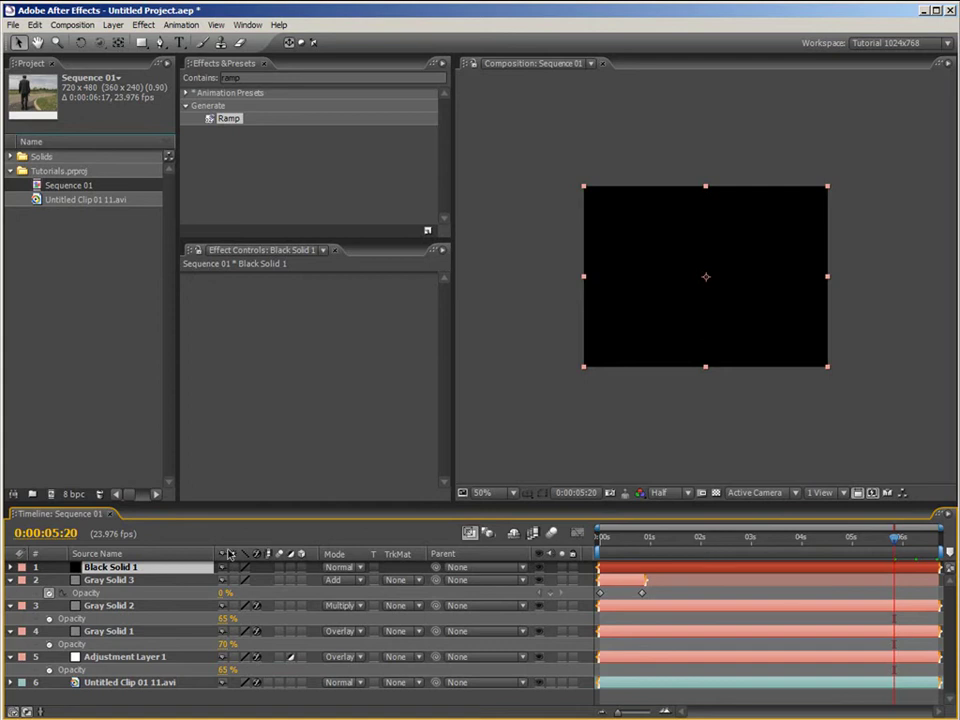
{"action": "key", "text": "alt+bracketleft"}
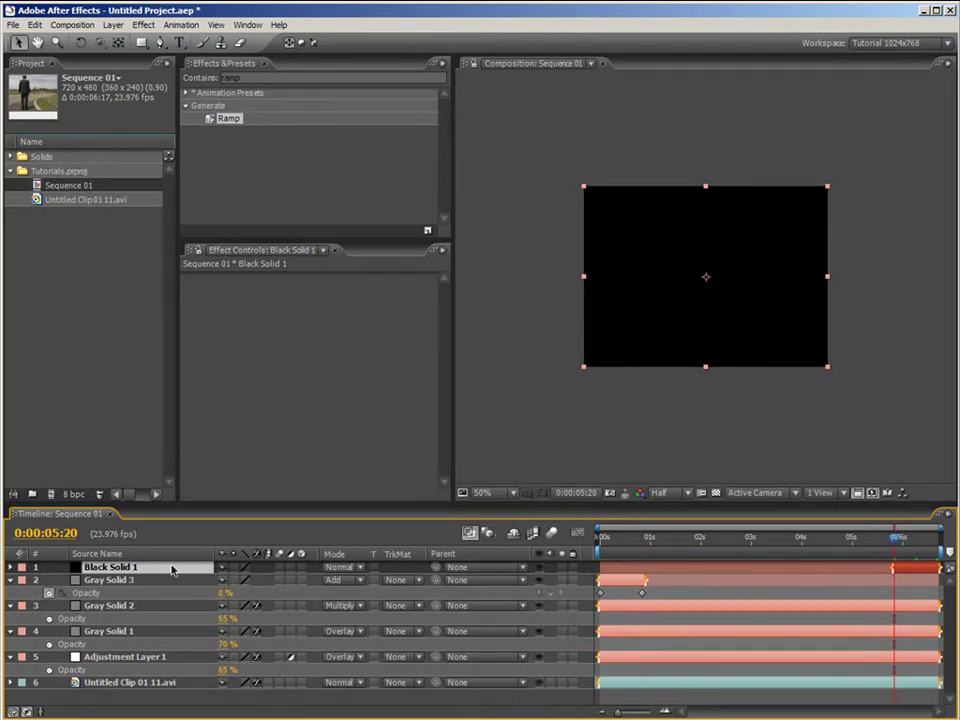
Keyframe Black Solid 1's opacity at 100% at the end, then edit it at 0:00:05:20.
{"action": "key", "text": "End"}
{"action": "key", "text": "t"}
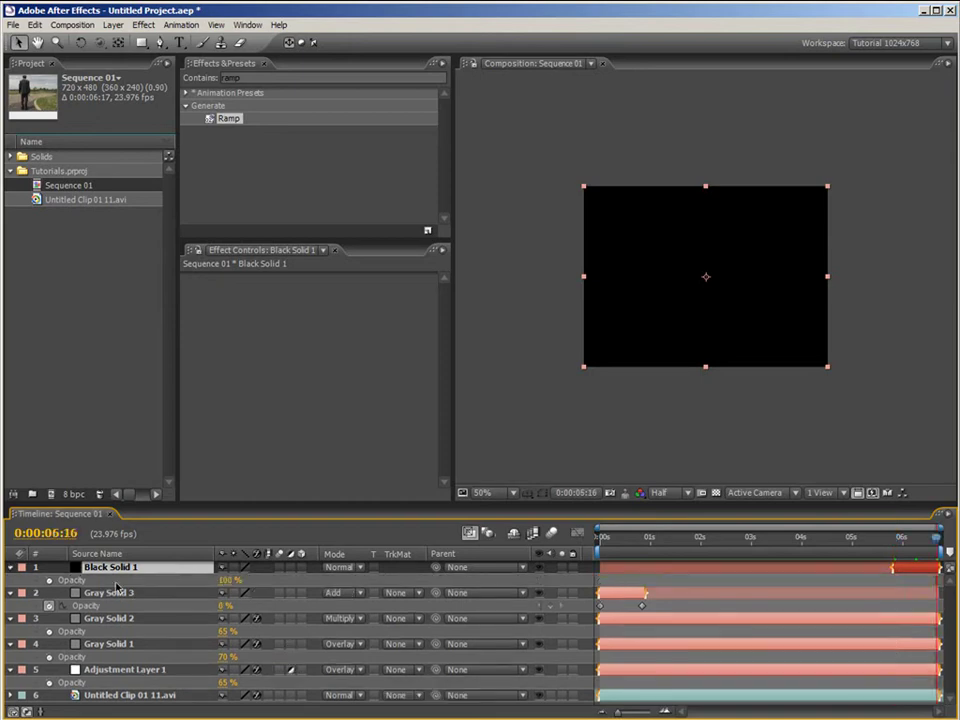
{"action": "left_click", "coordinate": [48, 580]}
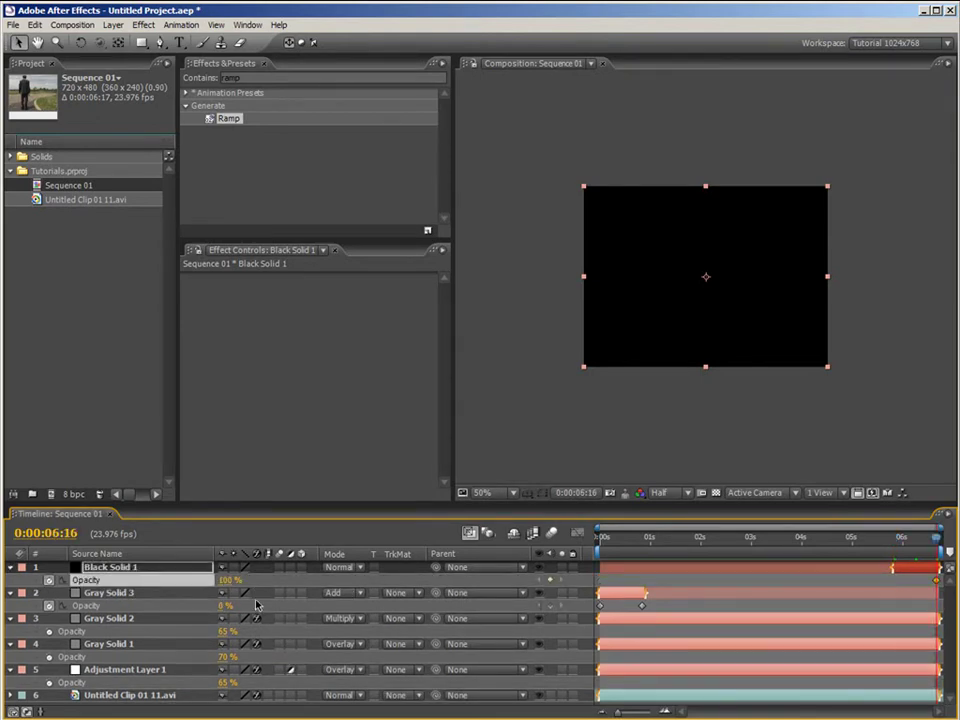
{"action": "key", "text": "shift+Page_Up"}
{"action": "key", "text": "shift+Page_Up"}
{"action": "left_click", "coordinate": [226, 580]}
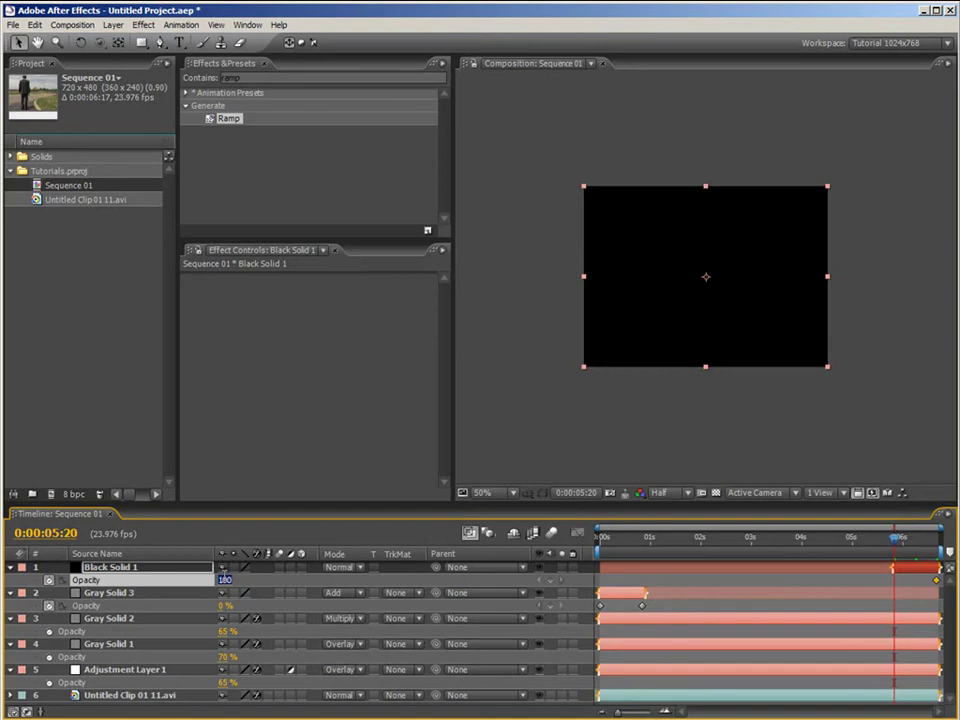
Set Black Solid 1's opacity to 0% at 05:20 and scrub to check both fades.
{"action": "type", "text": "0"}
{"action": "left_click", "coordinate": [906, 540]}
{"action": "key", "text": "Page_Up"}
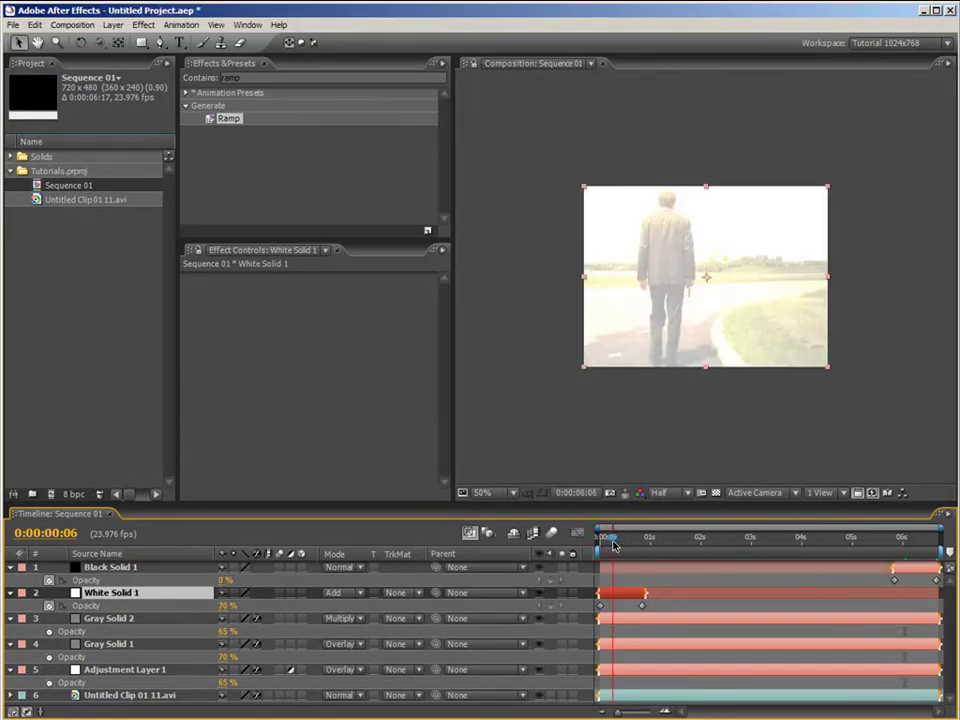
{"action": "left_click_drag", "start_coordinate": [614, 545], "coordinate": [627, 546]}
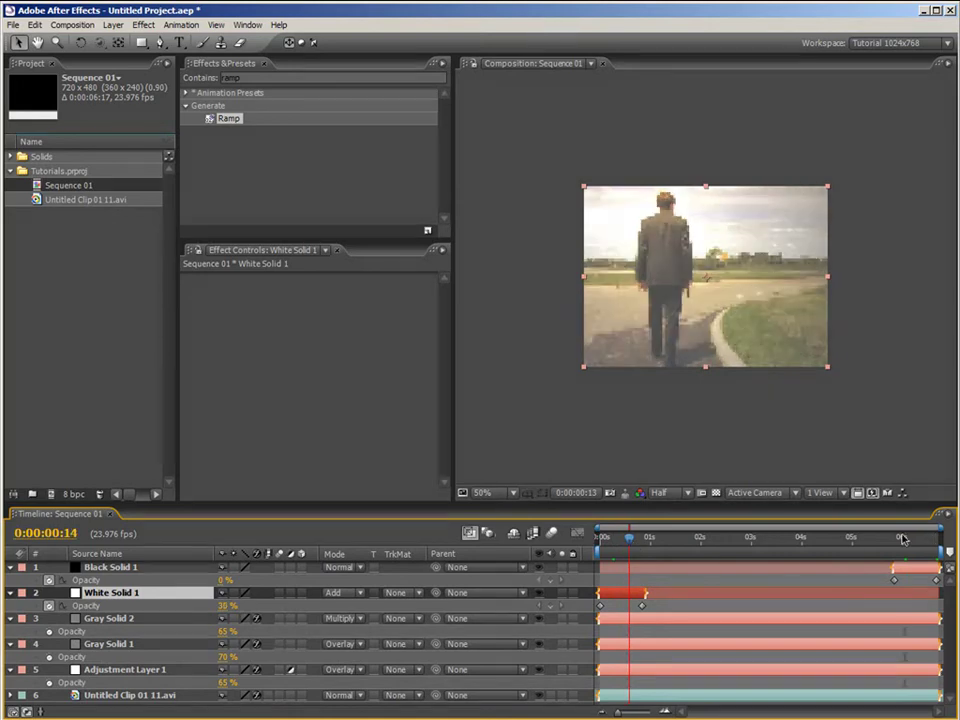
{"action": "left_click", "coordinate": [903, 540]}
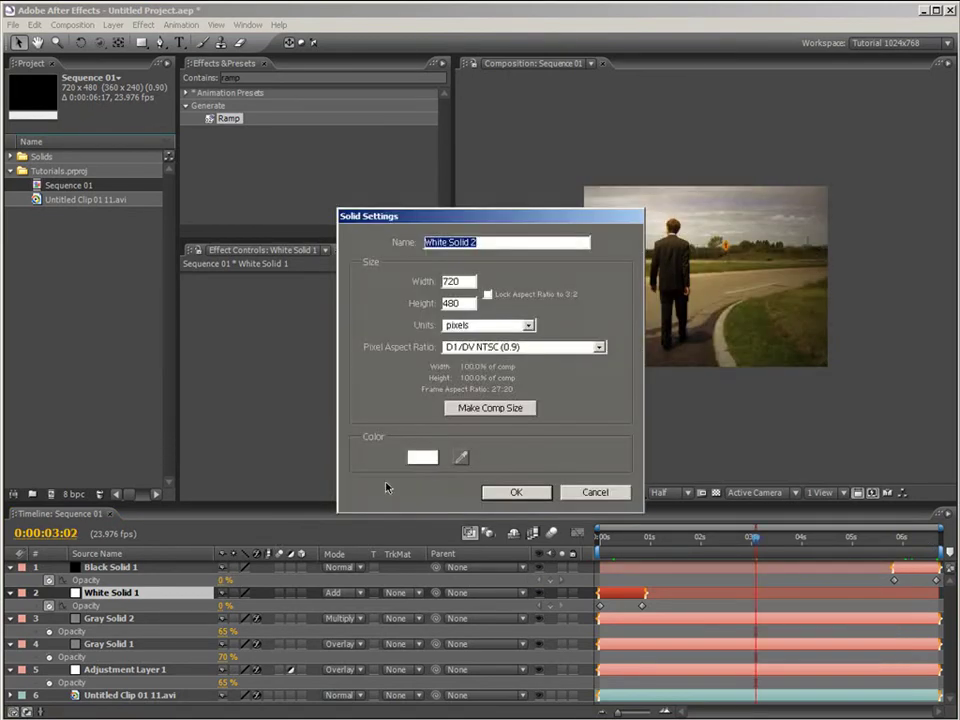
Create a comp-sized pure black solid, Black Solid 2.
{"action": "left_click", "coordinate": [489, 408]}
{"action": "left_click", "coordinate": [428, 458]}
{"action": "left_click_drag", "start_coordinate": [375, 358], "coordinate": [229, 444]}
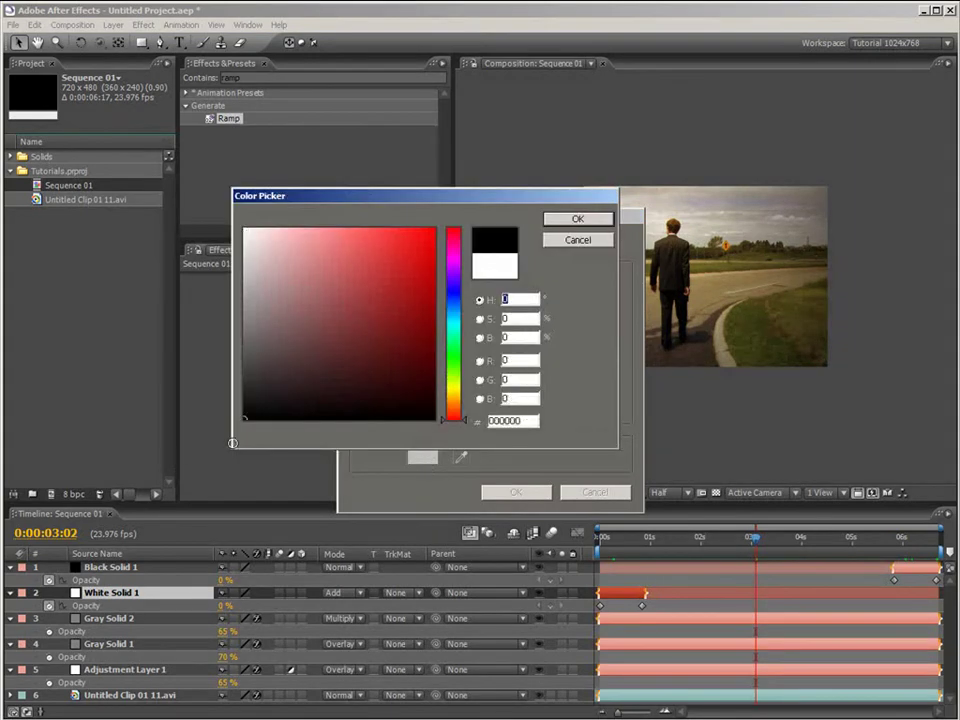
{"action": "left_click", "coordinate": [561, 218]}
{"action": "left_click", "coordinate": [516, 492]}
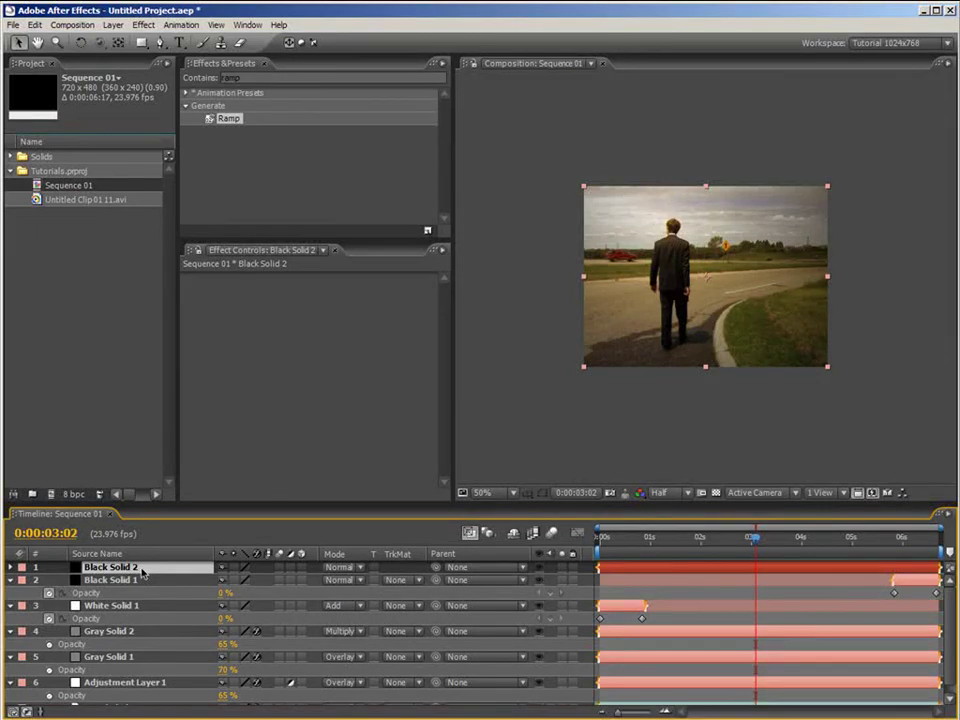
Duplicate Black Solid 2 and resize the top copy to 185×100 with square pixels.
{"action": "key", "text": "ctrl+d"}
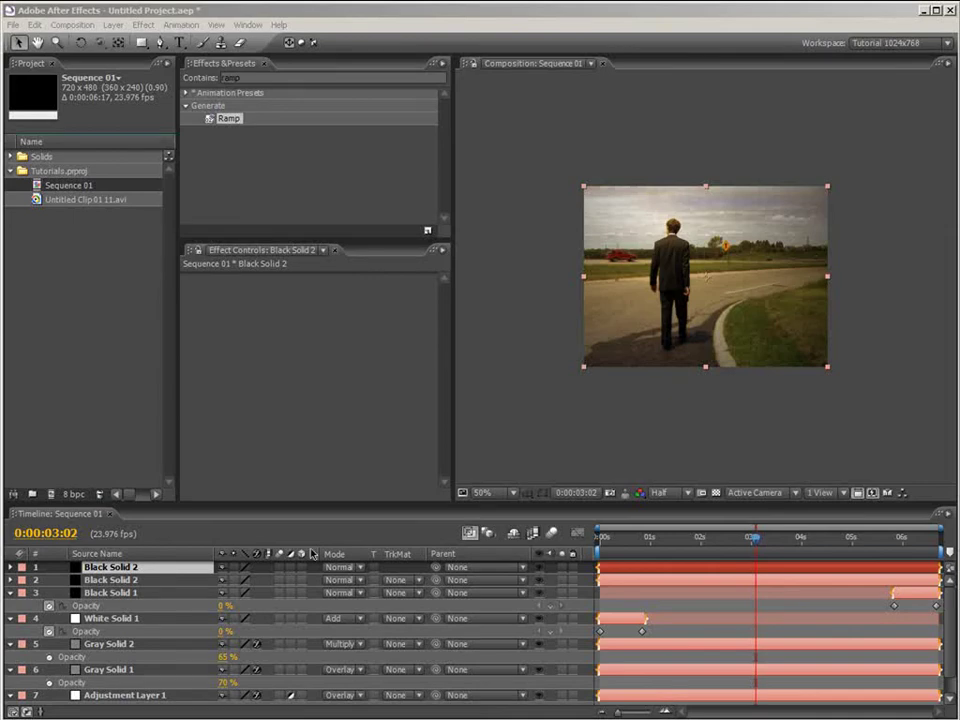
{"action": "left_click", "coordinate": [756, 541]}
{"action": "key", "text": "ctrl+shift+y"}
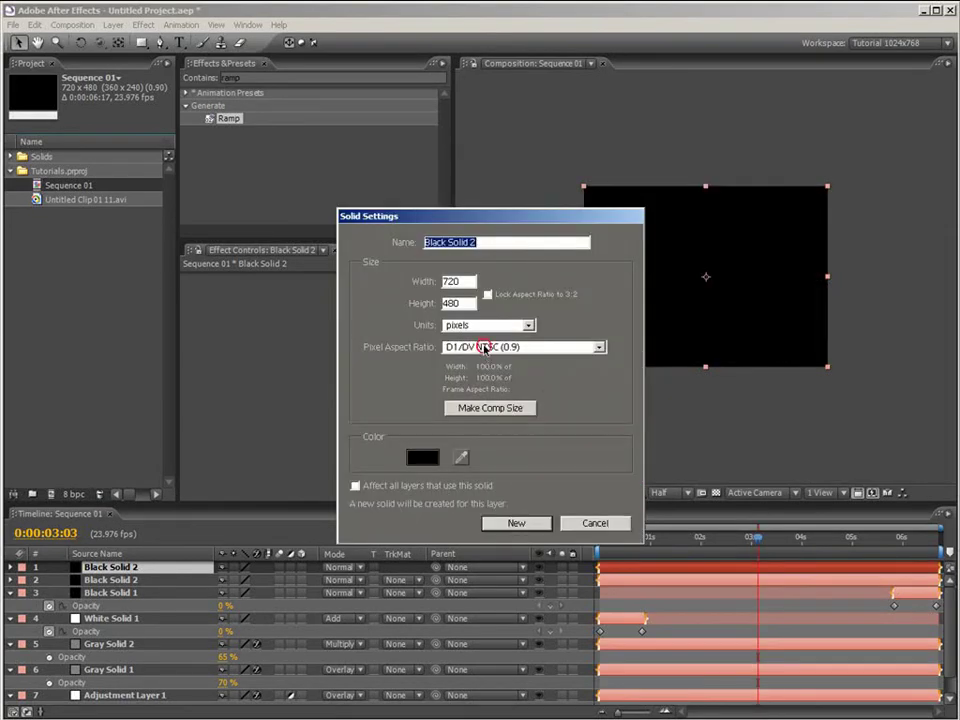
{"action": "left_click", "coordinate": [476, 347]}
{"action": "left_click", "coordinate": [470, 362]}
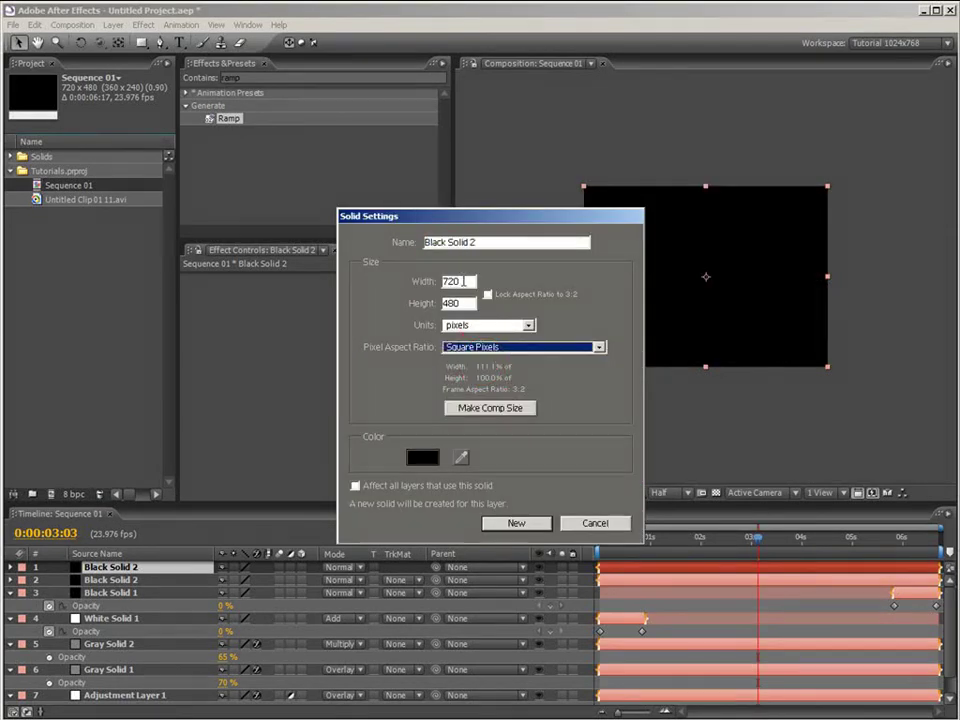
{"action": "left_click", "coordinate": [461, 282]}
{"action": "double_click", "coordinate": [452, 282]}
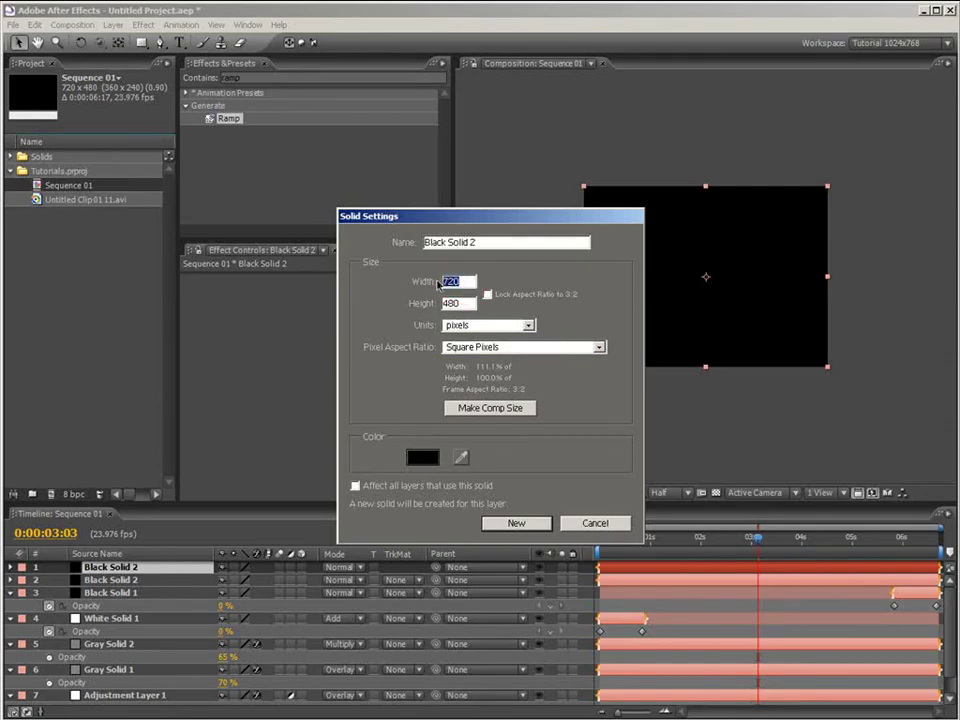
{"action": "type", "text": "185"}
{"action": "key", "text": "Tab"}
{"action": "type", "text": "100"}
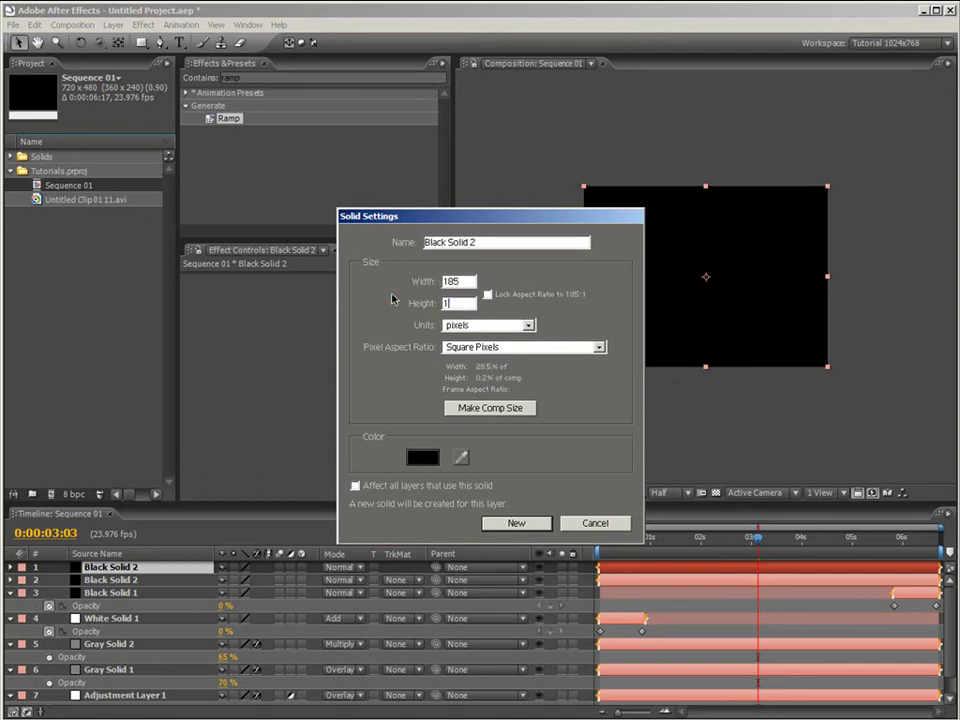
{"action": "left_click", "coordinate": [514, 522]}
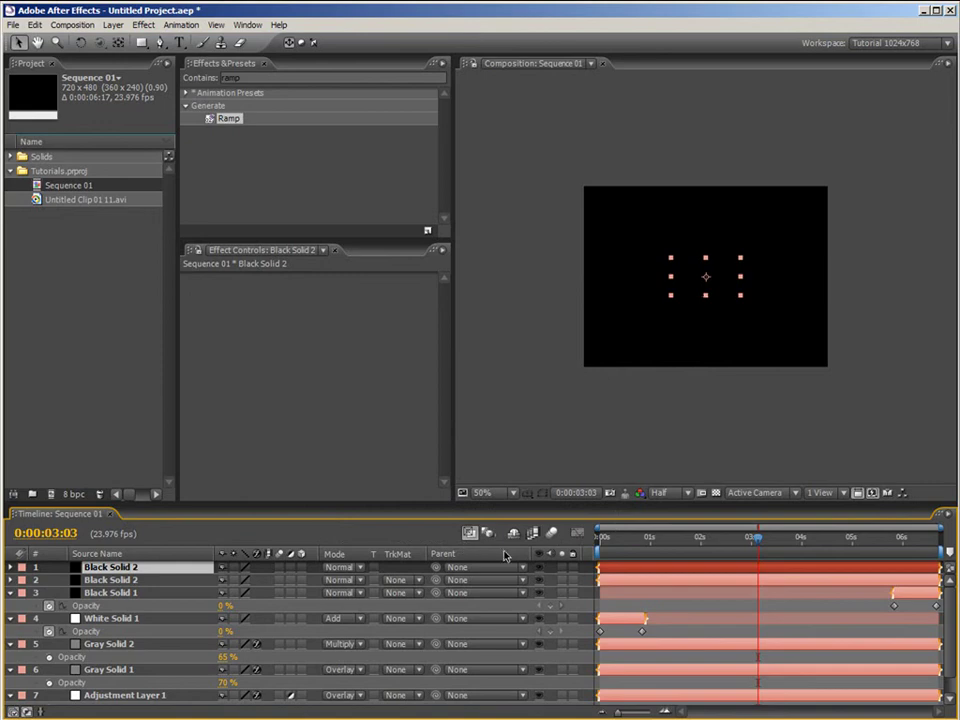
Stretch the top black solid to fit the comp width.
{"action": "left_click", "coordinate": [222, 567]}
{"action": "right_click", "coordinate": [177, 571]}
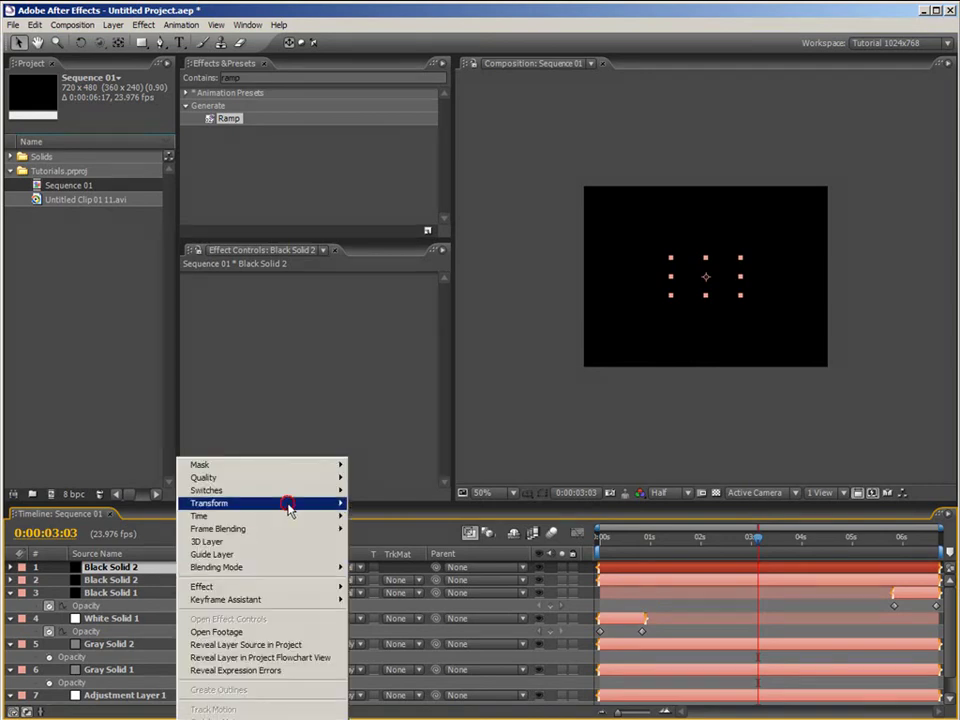
{"action": "mouse_move", "coordinate": [289, 503]}
{"action": "left_click", "coordinate": [412, 619]}
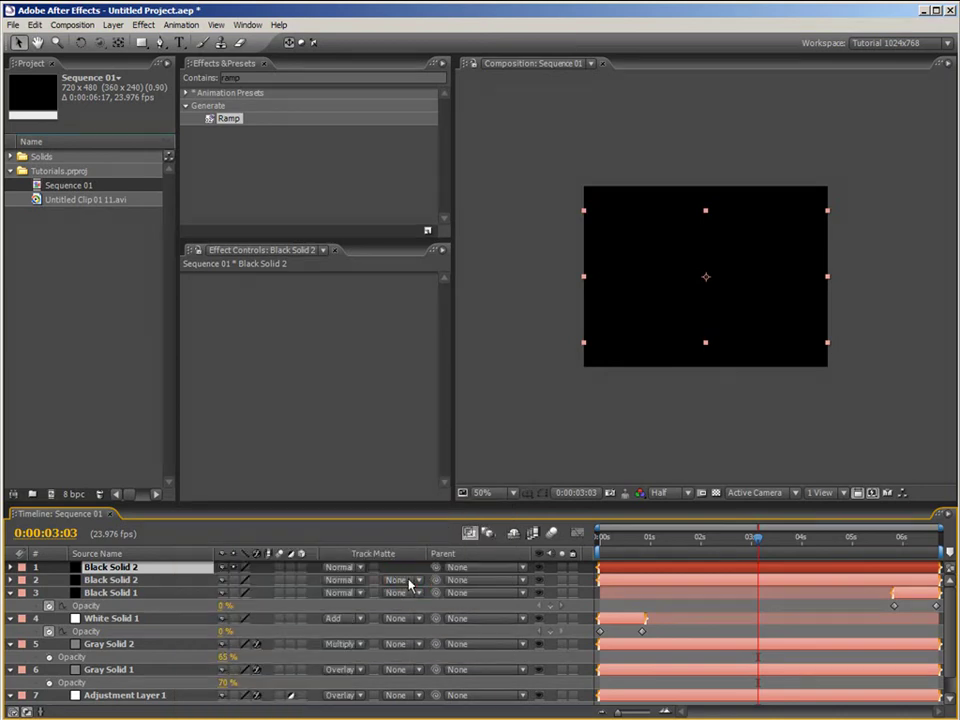
Set layer 2's track matte to Alpha Inverted Matte and preview at 01:23.
{"action": "left_click", "coordinate": [410, 581]}
{"action": "left_click", "coordinate": [440, 614]}
{"action": "left_click", "coordinate": [697, 541]}
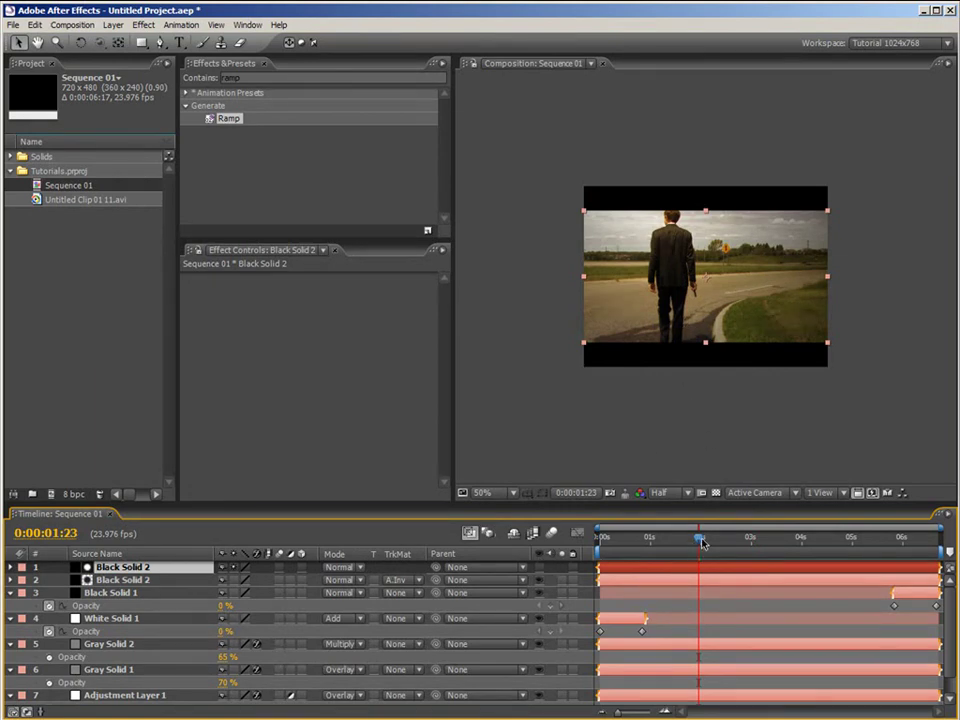
Drag the road footage layer slightly down in the Composition viewer.
{"action": "left_click", "coordinate": [672, 268]}
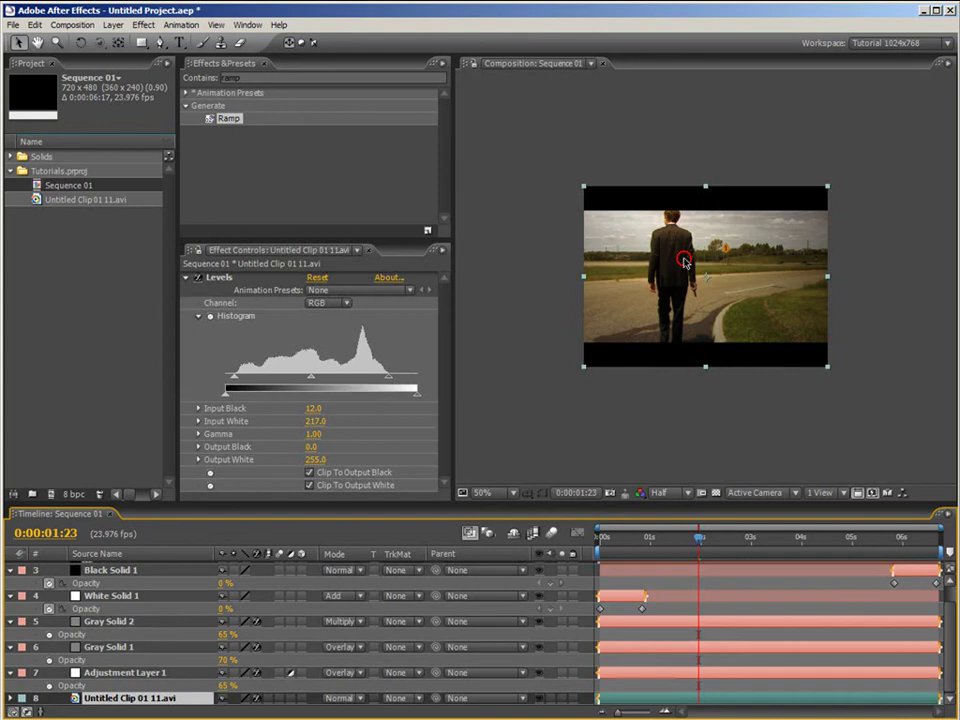
{"action": "left_click_drag", "start_coordinate": [683, 272], "coordinate": [681, 280]}
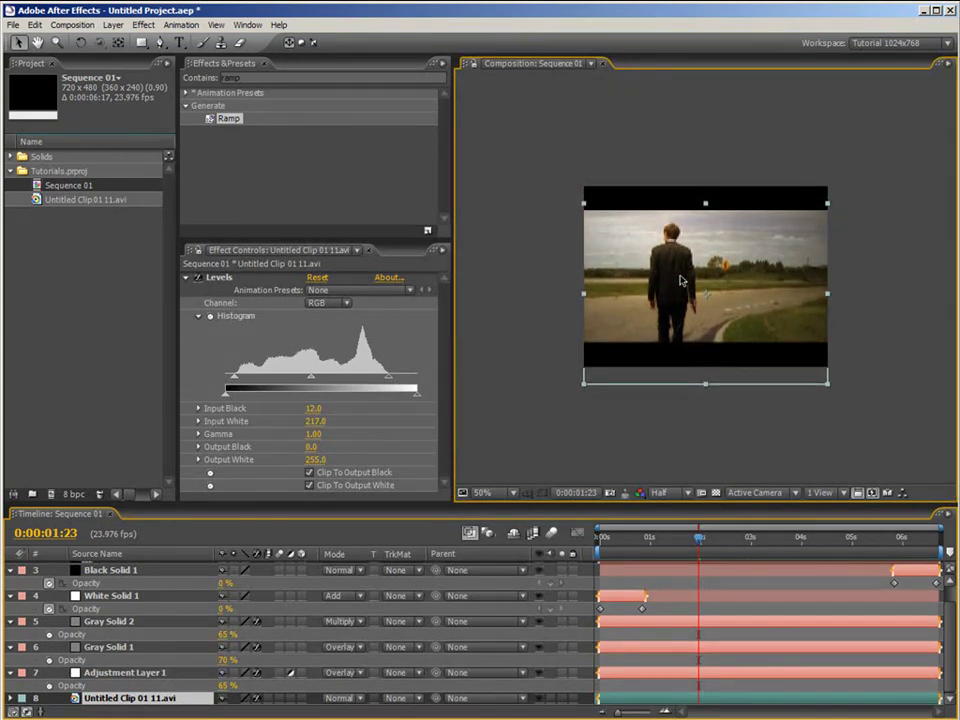